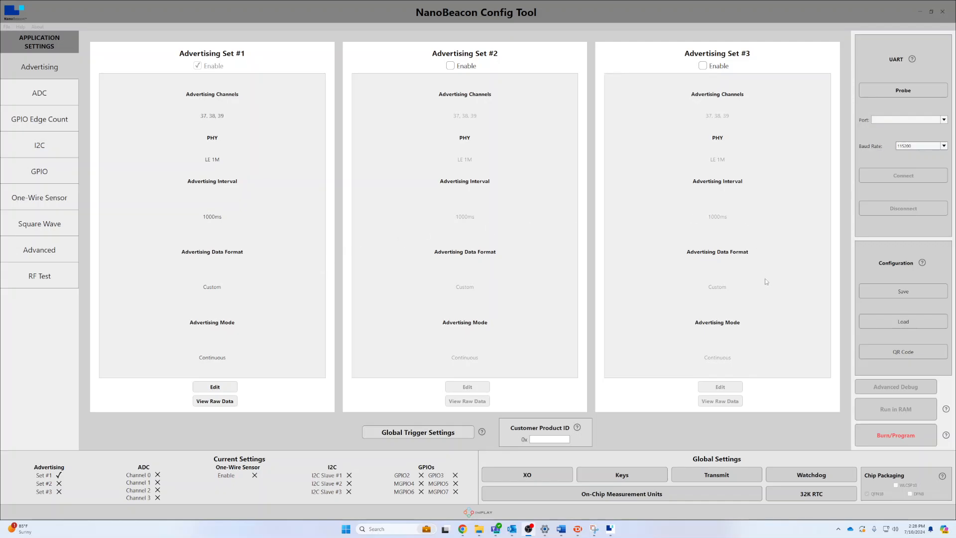
Step: Try enabling Advertising Set #2 and Advertising Set #3, and turn both off again
{"action": "left_click", "coordinate": [460, 70]}
{"action": "left_click", "coordinate": [703, 66]}
{"action": "left_click", "coordinate": [459, 69]}
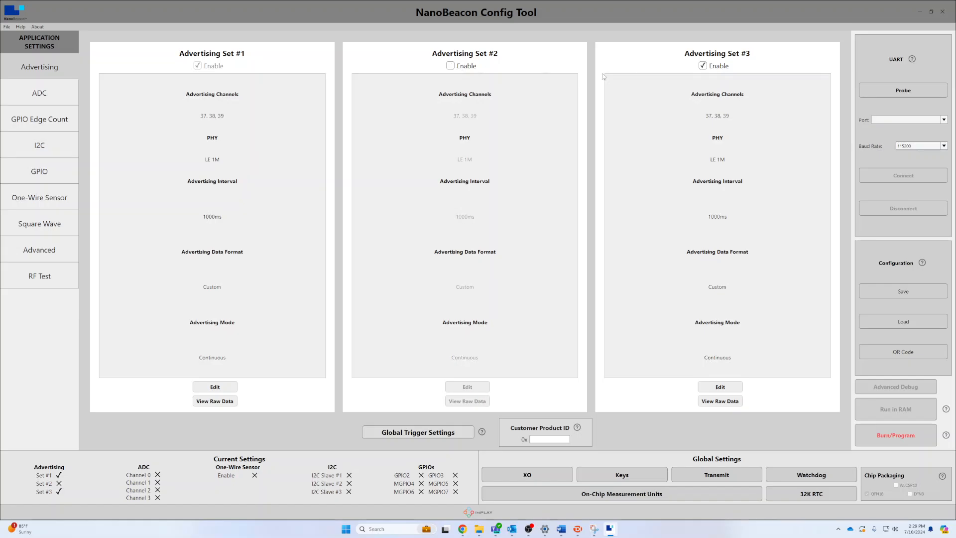
{"action": "left_click", "coordinate": [735, 69]}
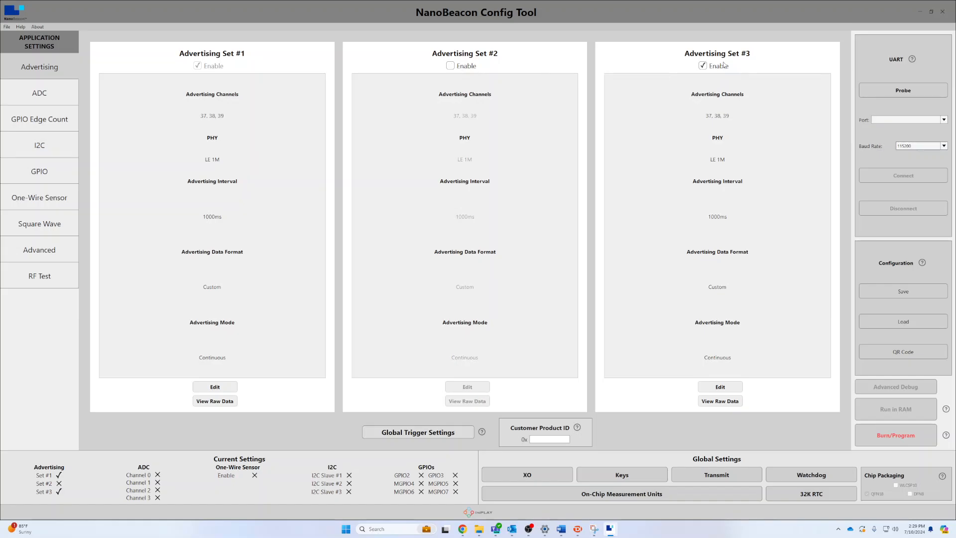
Step: Open Advertising Set #1 for editing, select the iBeacon data format and review its advertising settings
{"action": "left_click", "coordinate": [226, 389]}
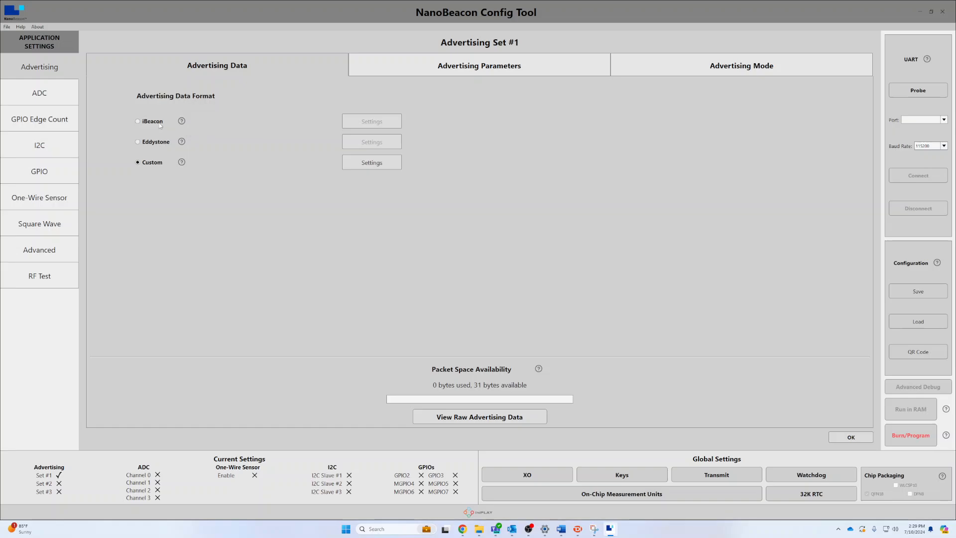
{"action": "left_click", "coordinate": [159, 123]}
{"action": "left_click", "coordinate": [375, 121]}
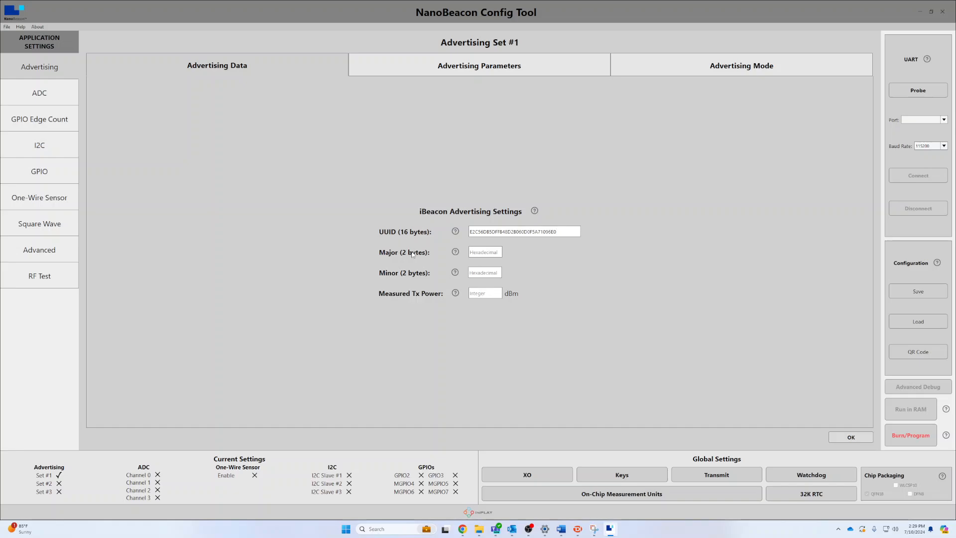
{"action": "left_click", "coordinate": [842, 436]}
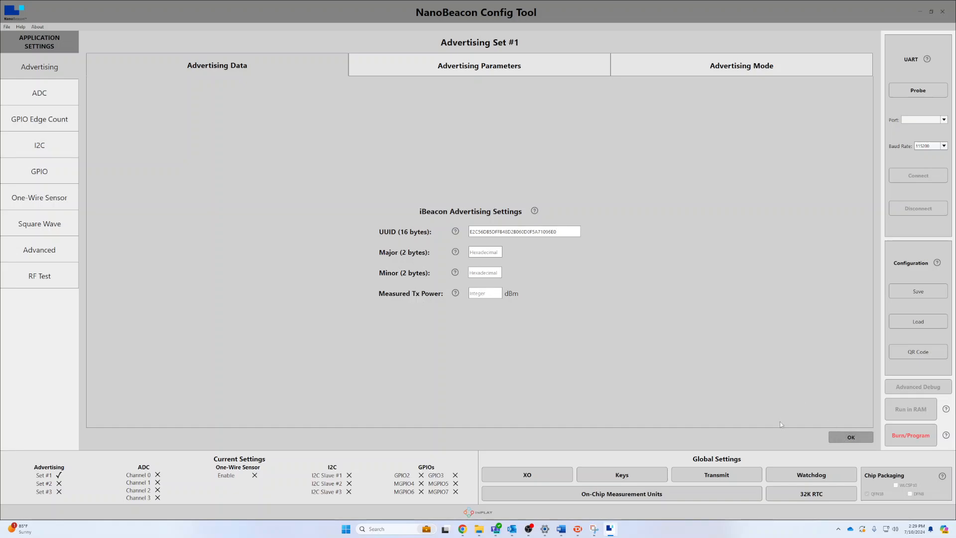
{"action": "left_click", "coordinate": [436, 289]}
Step: Select the Eddystone data format for Advertising Set #1 and review its advertising settings
{"action": "left_click", "coordinate": [137, 142]}
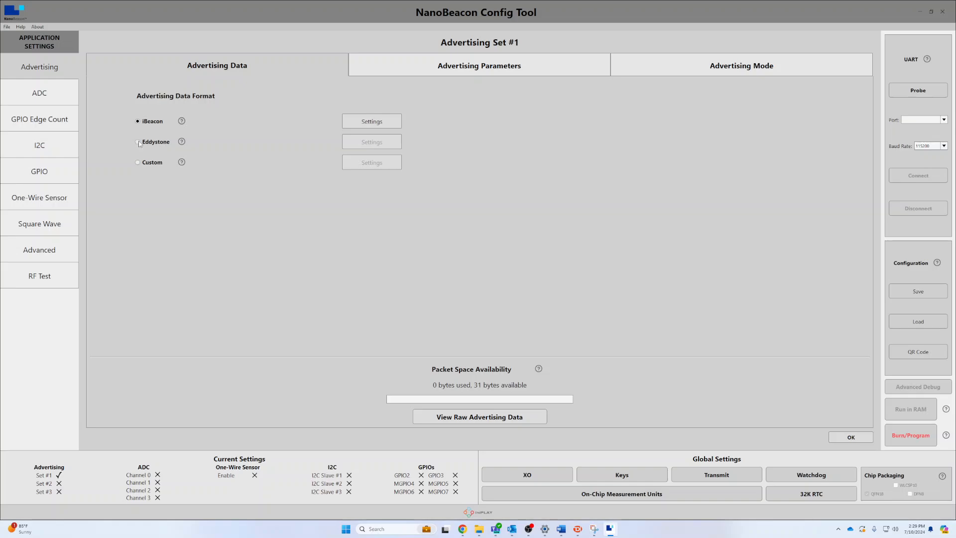
{"action": "left_click", "coordinate": [359, 145]}
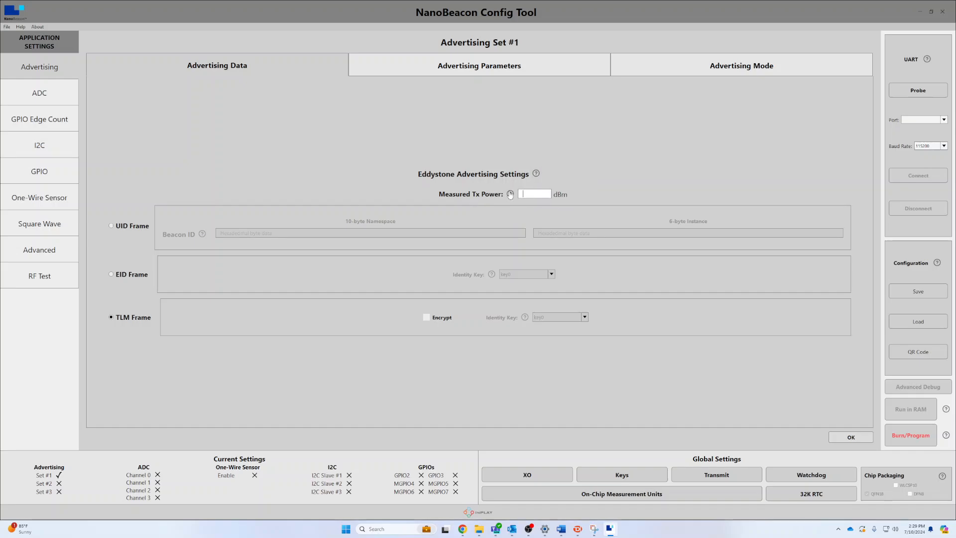
{"action": "left_click", "coordinate": [851, 437]}
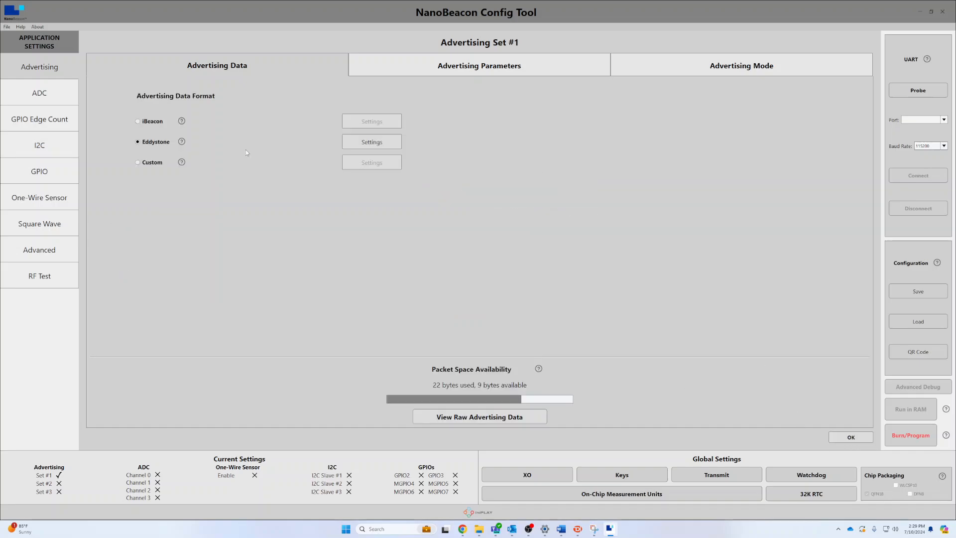
Step: Switch Advertising Set #1 to the Custom data format and include the Tx Power Level, leaving the device name out
{"action": "left_click", "coordinate": [138, 163]}
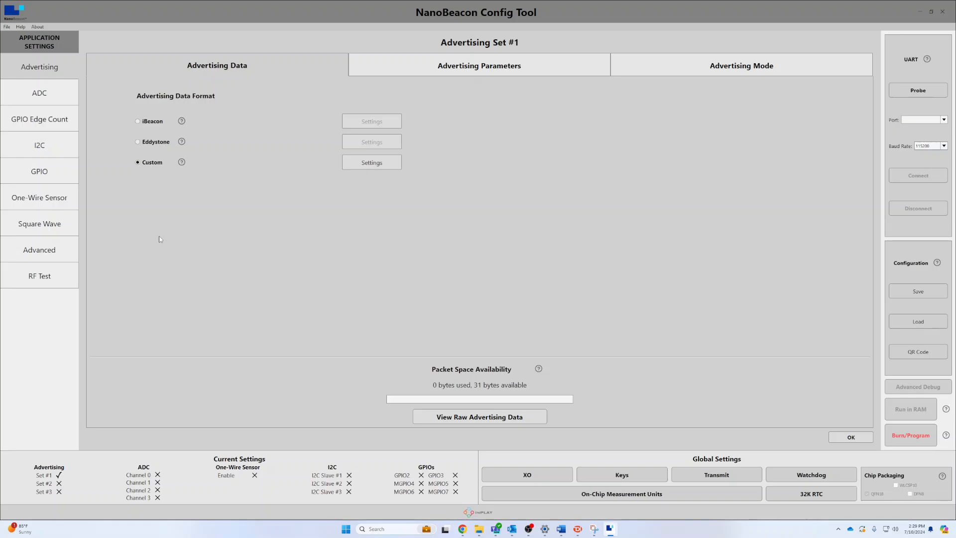
{"action": "left_click", "coordinate": [374, 161]}
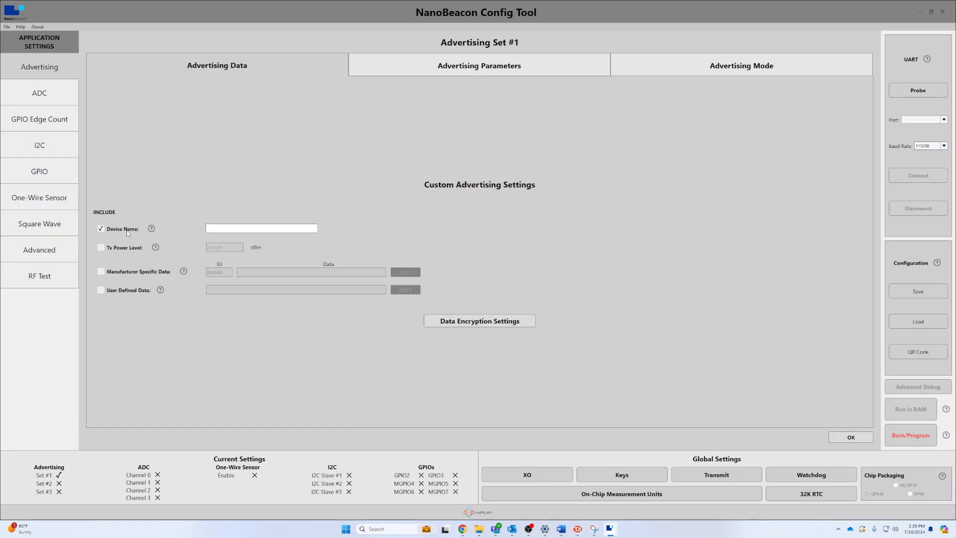
{"action": "left_click", "coordinate": [127, 252]}
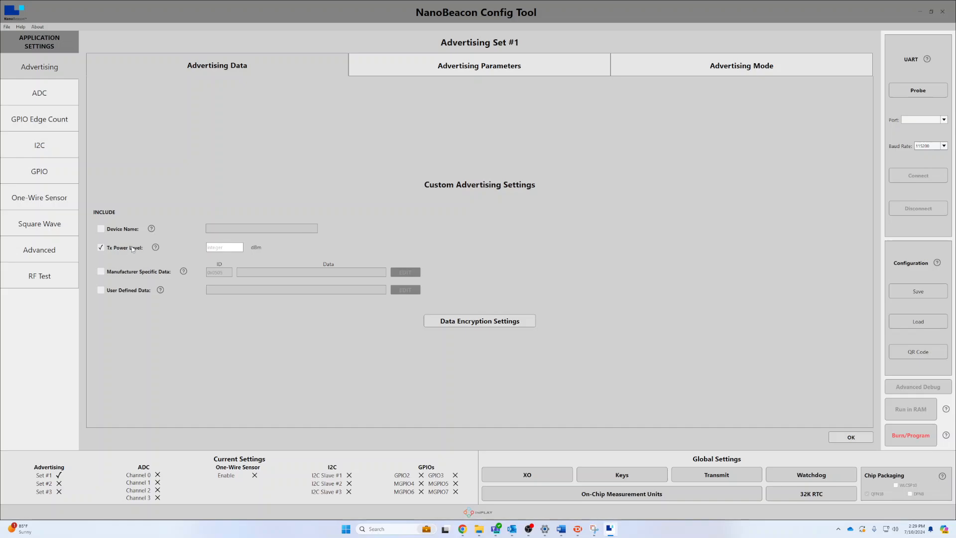
{"action": "mouse_move", "coordinate": [155, 250]}
Step: Check the selectable Tx power levels in the global transmit settings and return to the advertising sets overview
{"action": "left_click", "coordinate": [698, 473]}
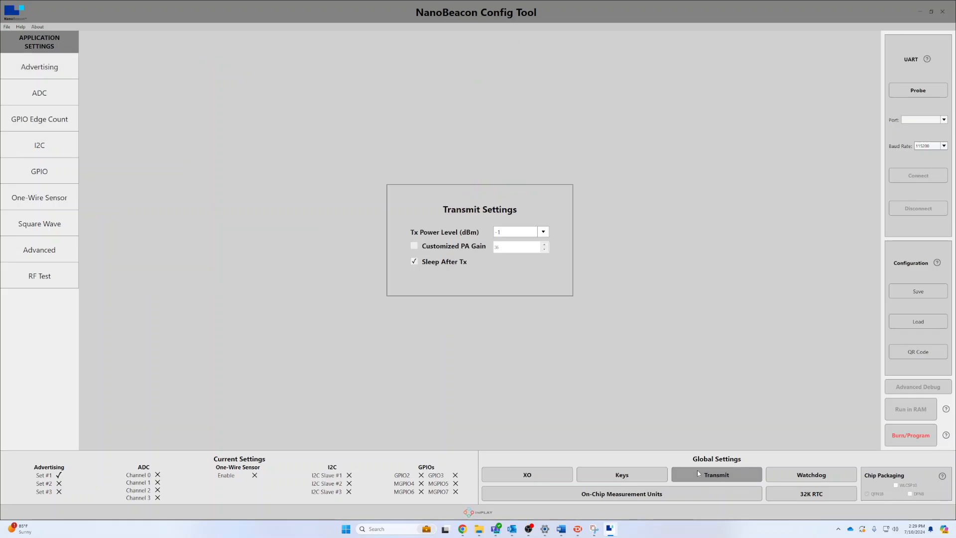
{"action": "left_click", "coordinate": [506, 232]}
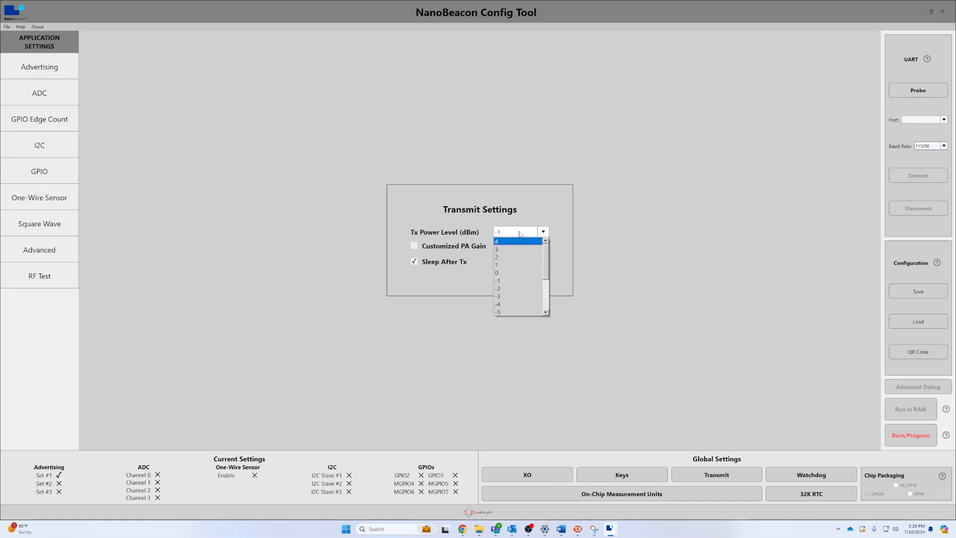
{"action": "left_click", "coordinate": [519, 233]}
{"action": "left_click", "coordinate": [39, 66]}
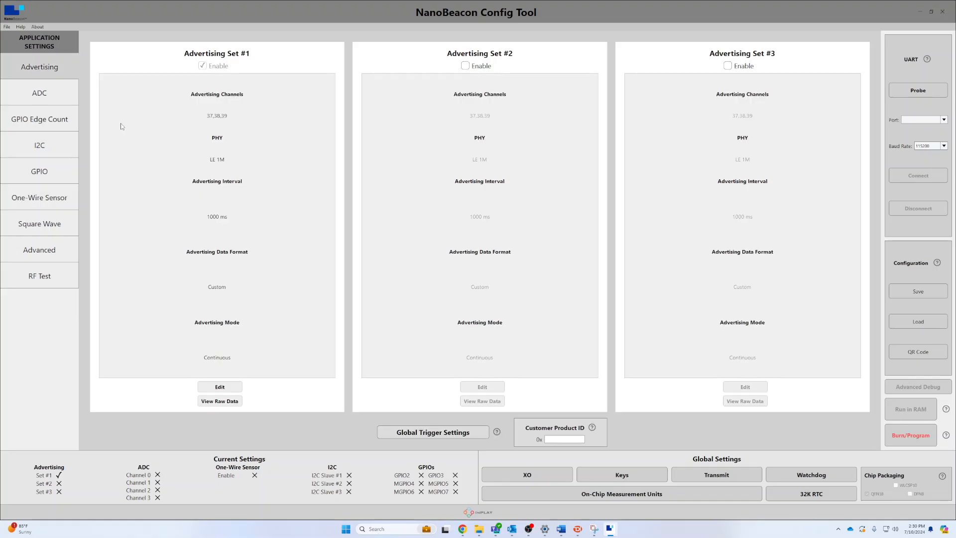
Step: Reopen the custom settings of Advertising Set #1 and include Manufacturer Specific Data instead of the Tx Power Level
{"action": "left_click", "coordinate": [219, 386]}
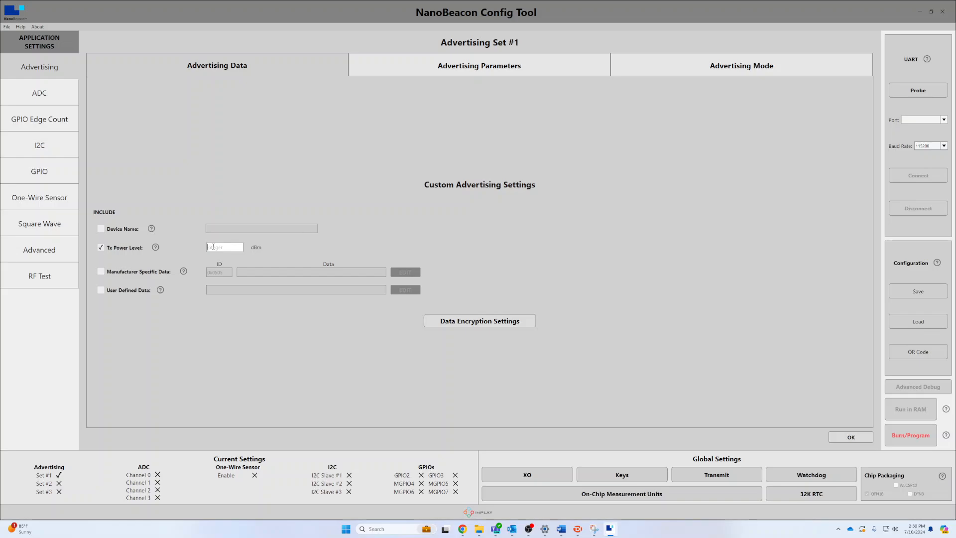
{"action": "left_click", "coordinate": [121, 250]}
{"action": "left_click", "coordinate": [108, 275]}
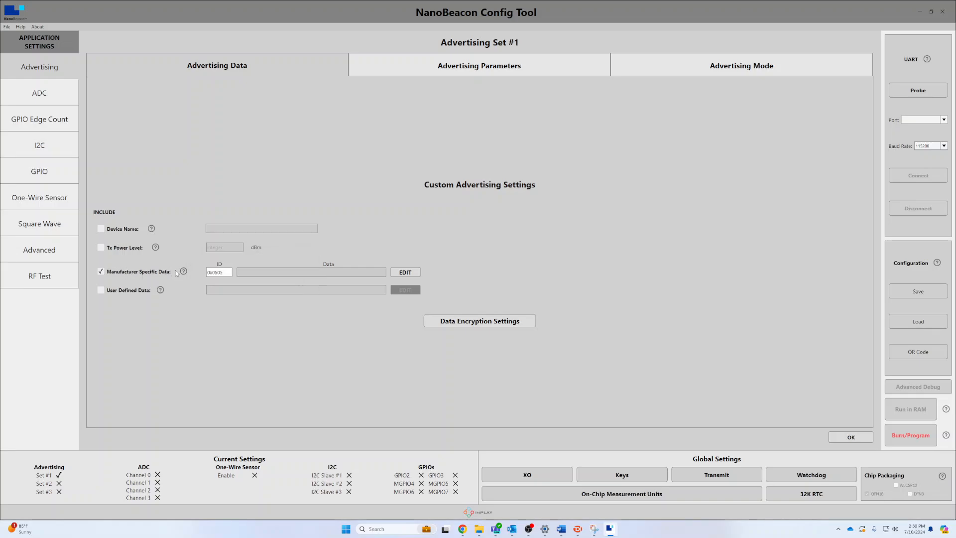
Step: Open the manufacturer specific data for editing and review the full list of dynamic data types
{"action": "left_click", "coordinate": [408, 273]}
{"action": "left_click", "coordinate": [799, 248]}
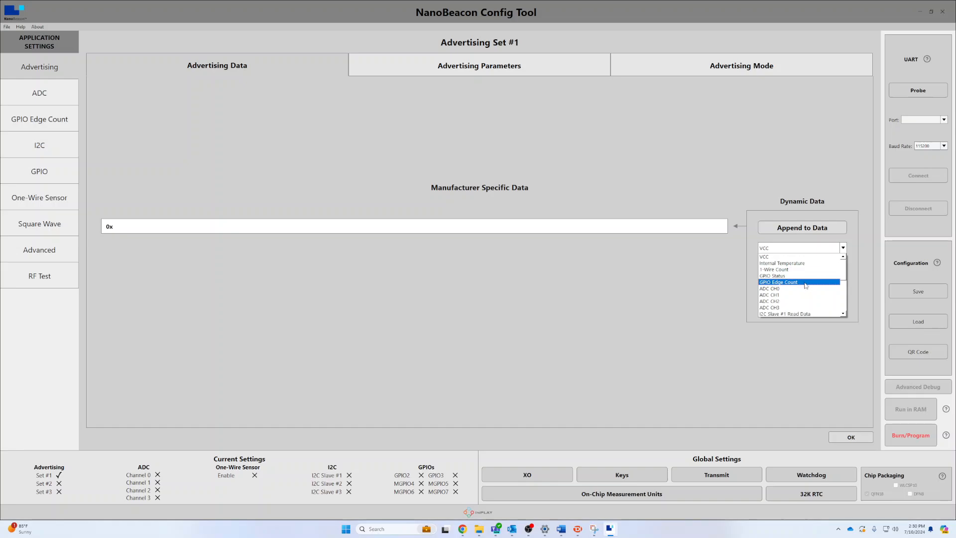
{"action": "scroll", "coordinate": [804, 289], "scroll_direction": "down", "scroll_amount": 1}
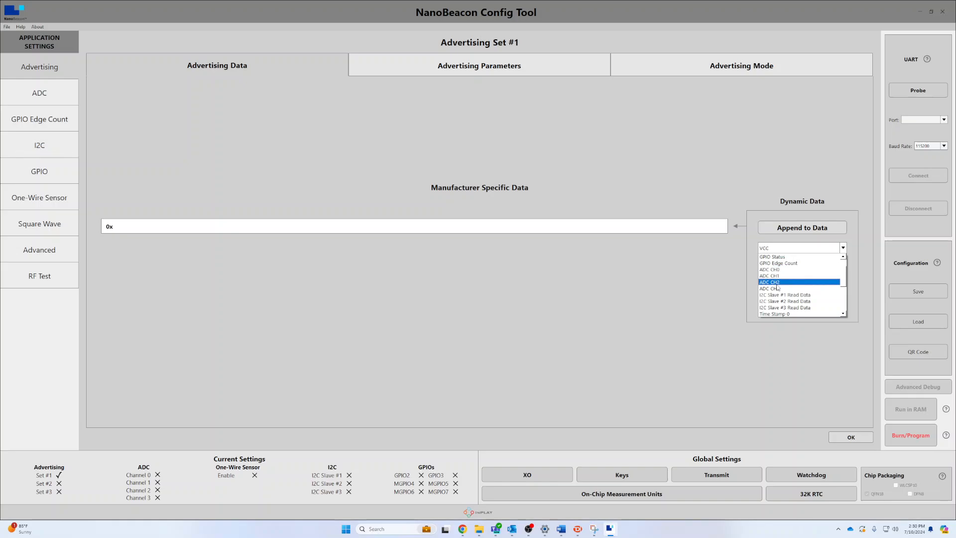
{"action": "scroll", "coordinate": [789, 274], "scroll_direction": "down", "scroll_amount": 1}
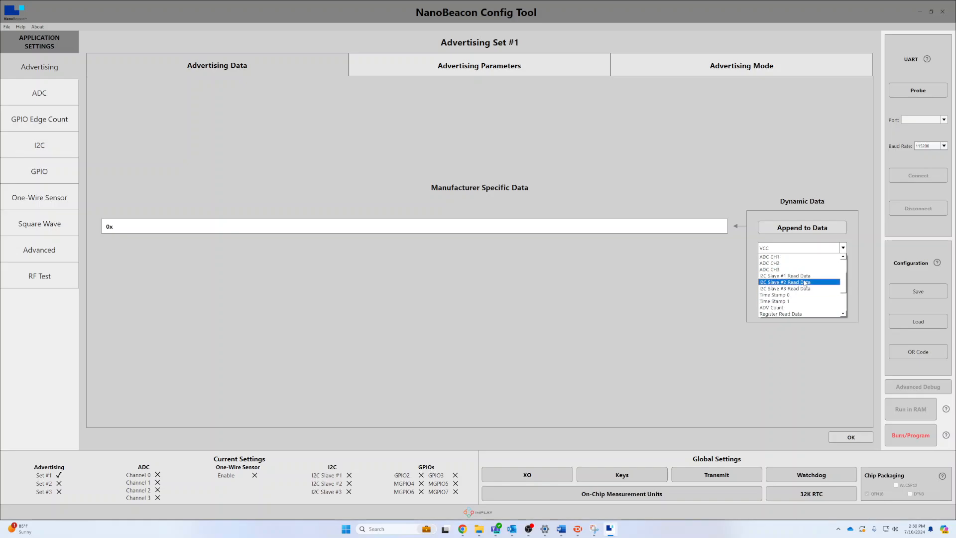
{"action": "scroll", "coordinate": [824, 291], "scroll_direction": "down", "scroll_amount": 1}
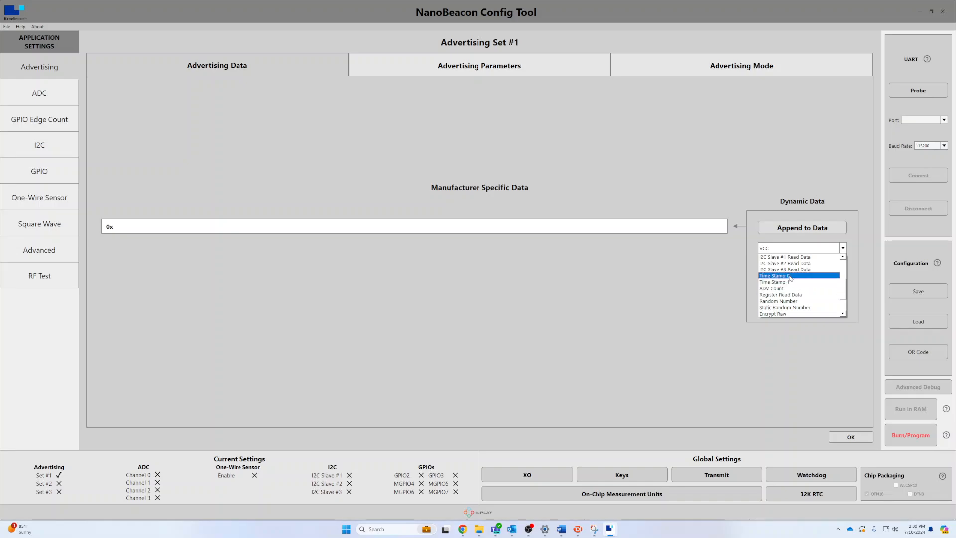
{"action": "scroll", "coordinate": [796, 298], "scroll_direction": "down", "scroll_amount": 1}
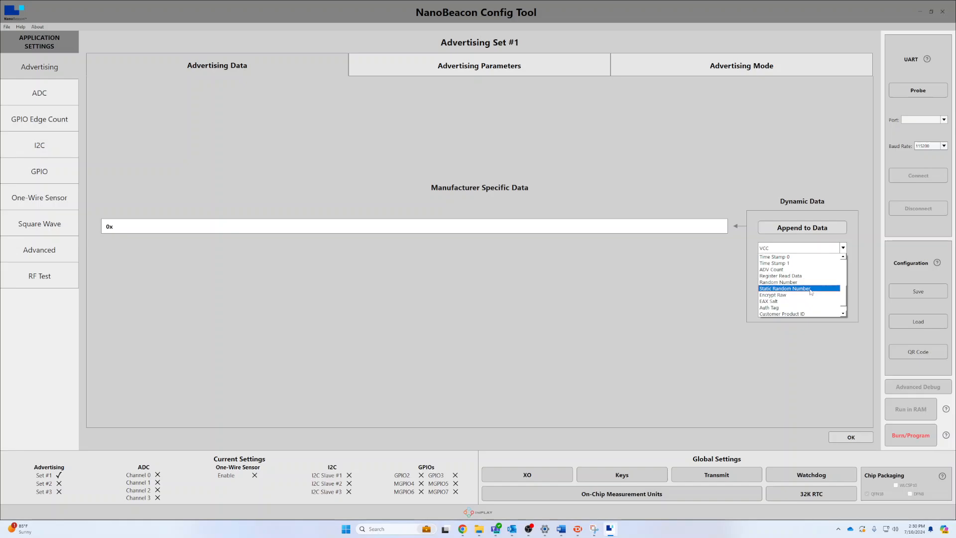
{"action": "scroll", "coordinate": [809, 295], "scroll_direction": "down", "scroll_amount": 1}
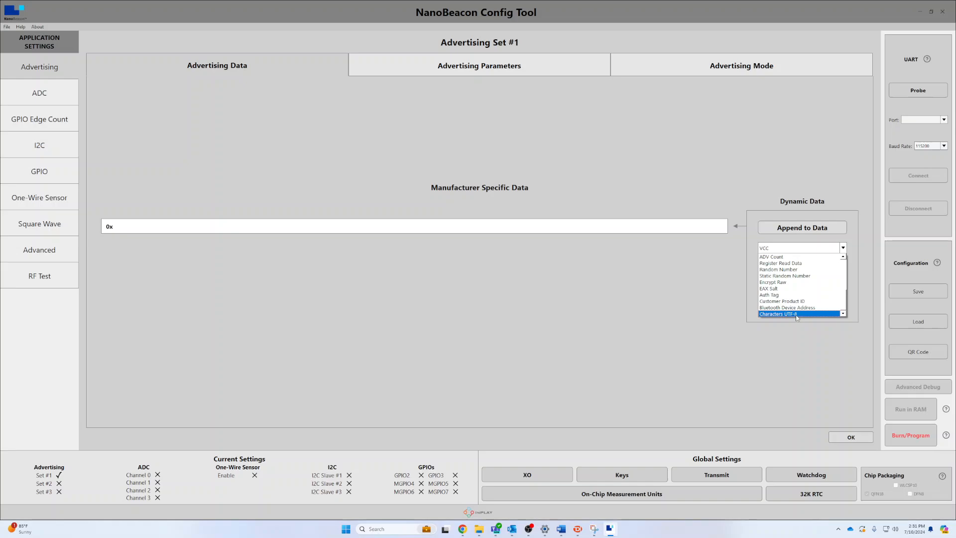
{"action": "left_click", "coordinate": [578, 302]}
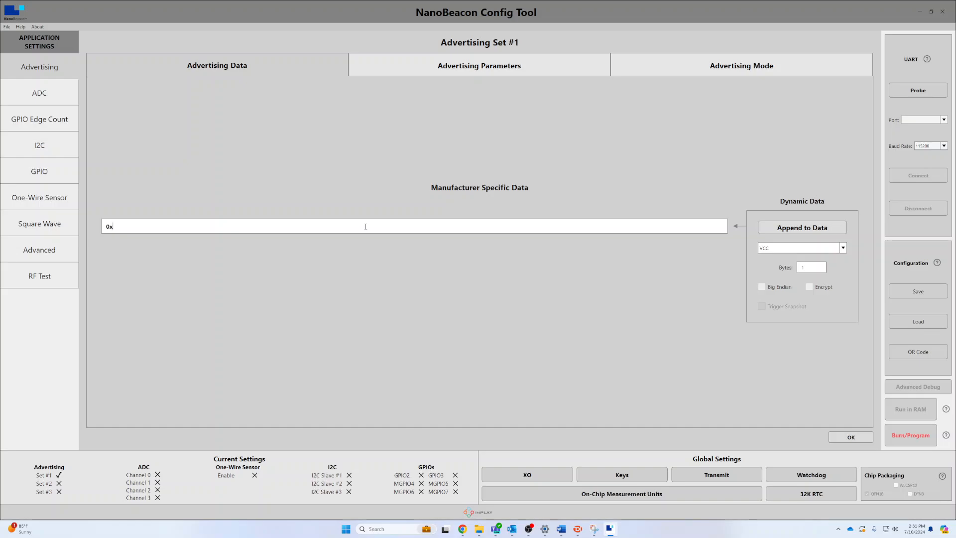
Step: Try 0102 as static manufacturer specific data and clear the value again
{"action": "type", "text": "0102"}
{"action": "left_click_drag", "start_coordinate": [130, 226], "coordinate": [113, 228]}
{"action": "left_click", "coordinate": [144, 224]}
{"action": "key", "text": "BackSpace"}
{"action": "key", "text": "BackSpace"}
{"action": "key", "text": "BackSpace"}
{"action": "key", "text": "BackSpace"}
Step: Append a 1-byte VCC reading to the manufacturer specific data and accept it
{"action": "left_click", "coordinate": [787, 239]}
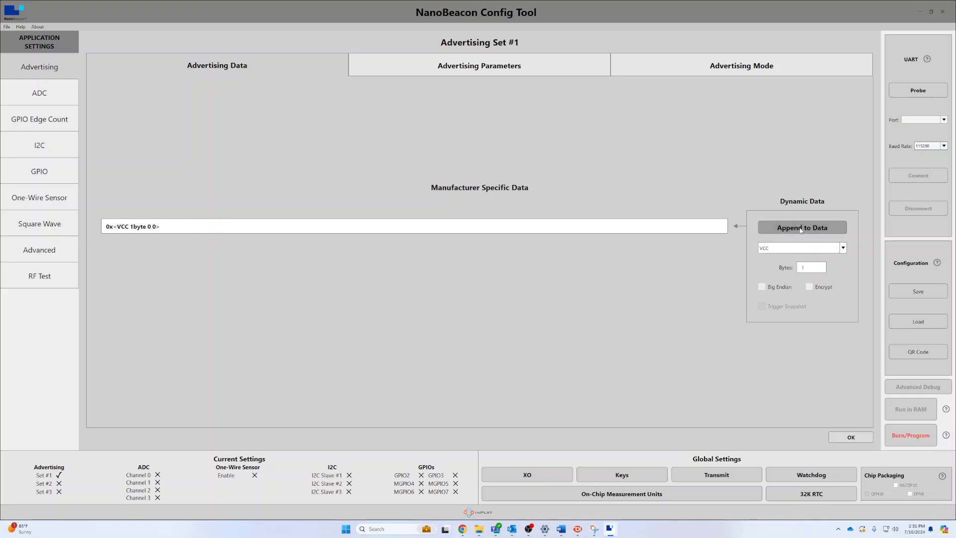
{"action": "left_click", "coordinate": [852, 437]}
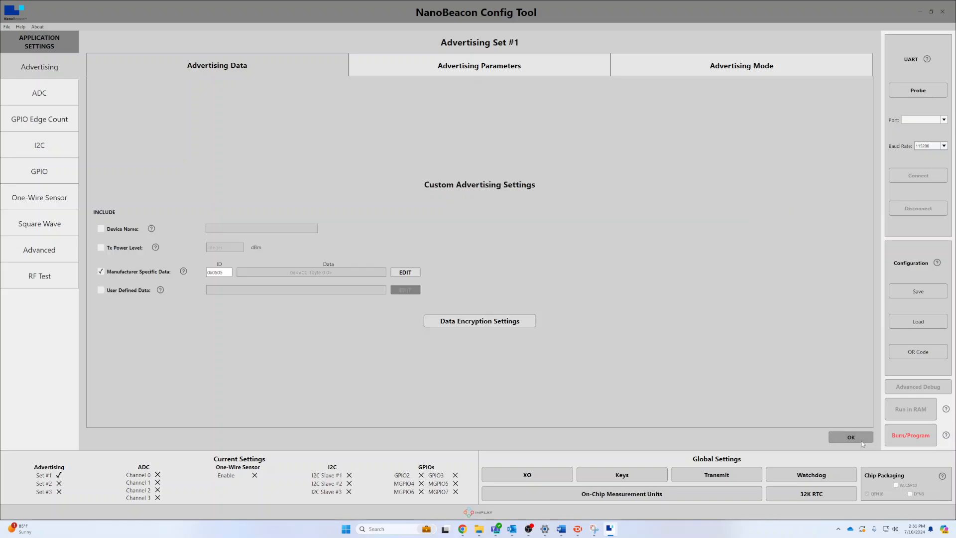
Step: Try including User Defined Data, review its editor and the manufacturer specific data editor, and exclude User Defined Data again
{"action": "left_click", "coordinate": [136, 290]}
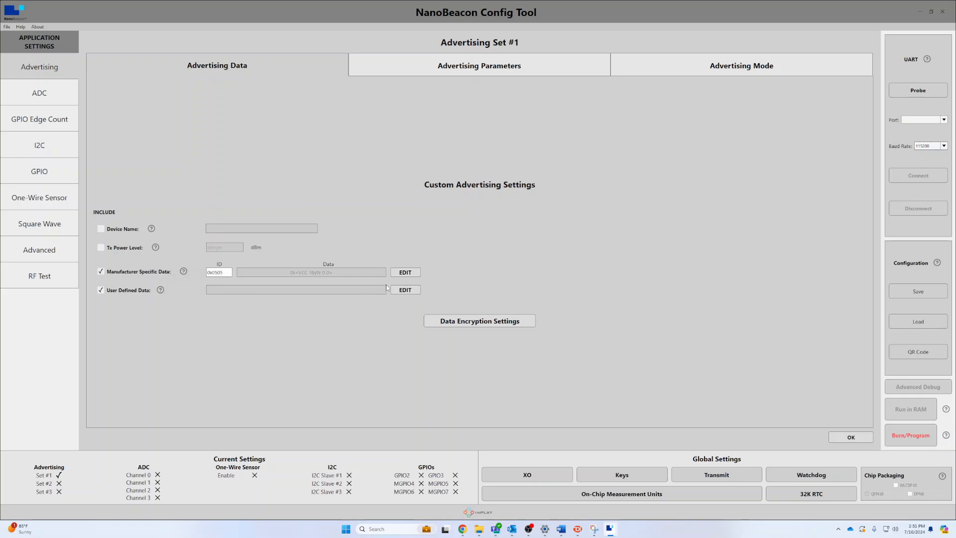
{"action": "left_click", "coordinate": [403, 289]}
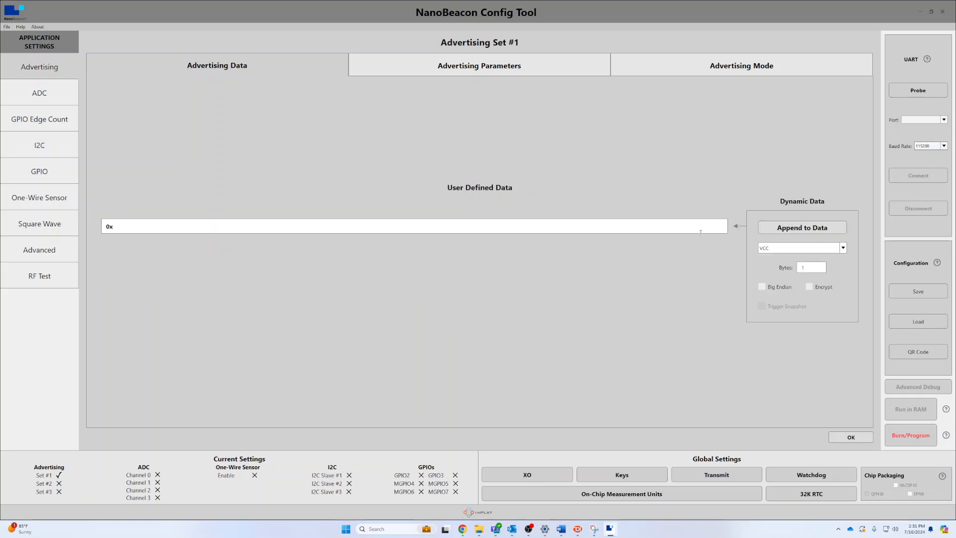
{"action": "left_click", "coordinate": [849, 437]}
{"action": "left_click", "coordinate": [405, 272]}
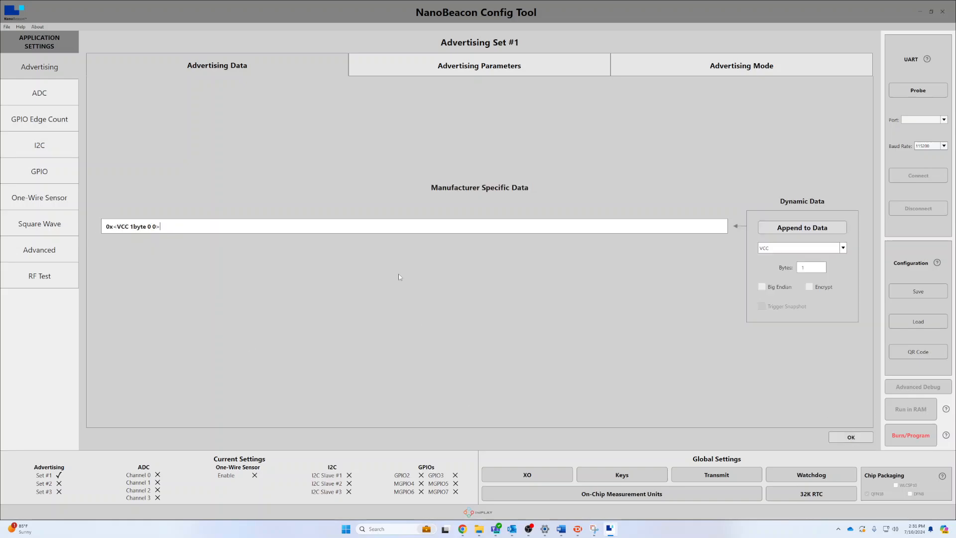
{"action": "left_click", "coordinate": [850, 436]}
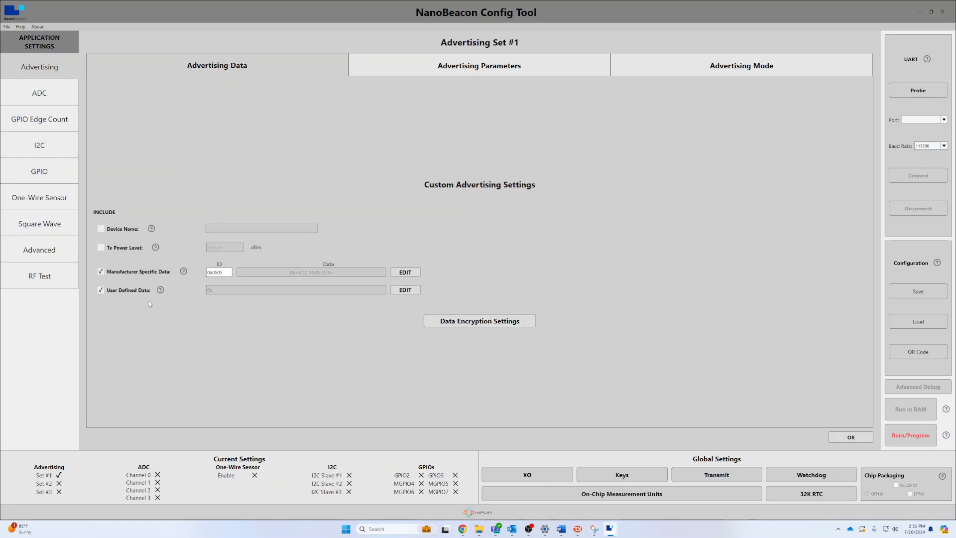
{"action": "left_click", "coordinate": [120, 292]}
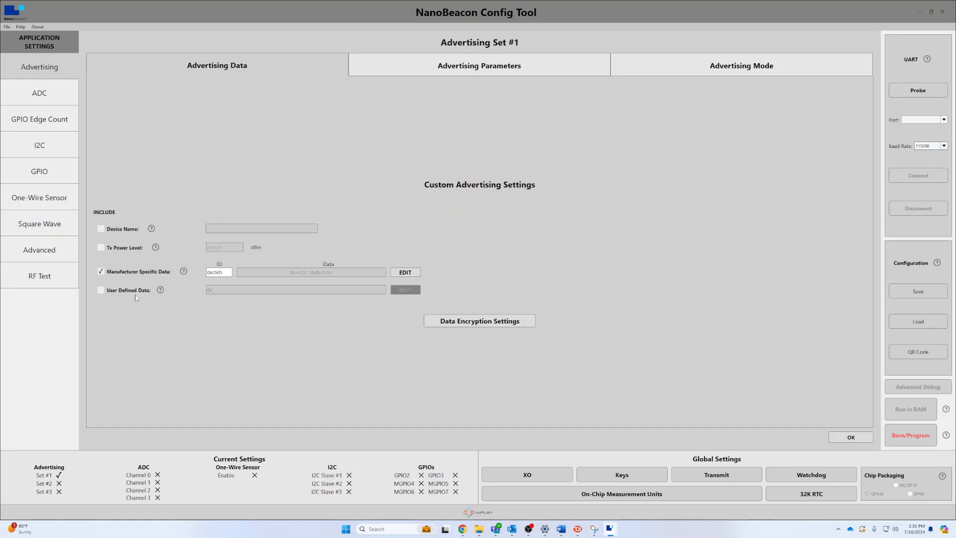
Step: Review the data encryption settings, including the selectable encryption keys, and return to the custom advertising settings
{"action": "left_click", "coordinate": [461, 323]}
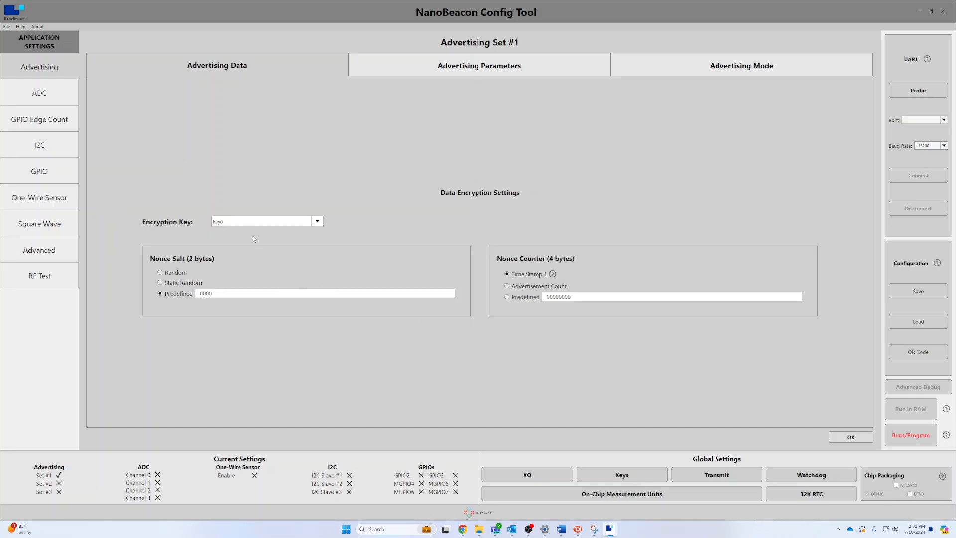
{"action": "left_click", "coordinate": [251, 223]}
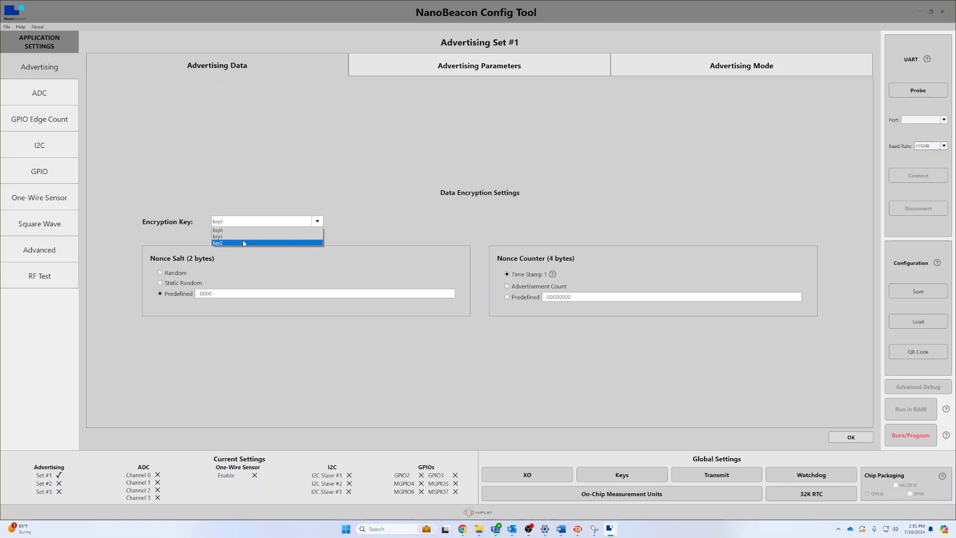
{"action": "left_click", "coordinate": [250, 219]}
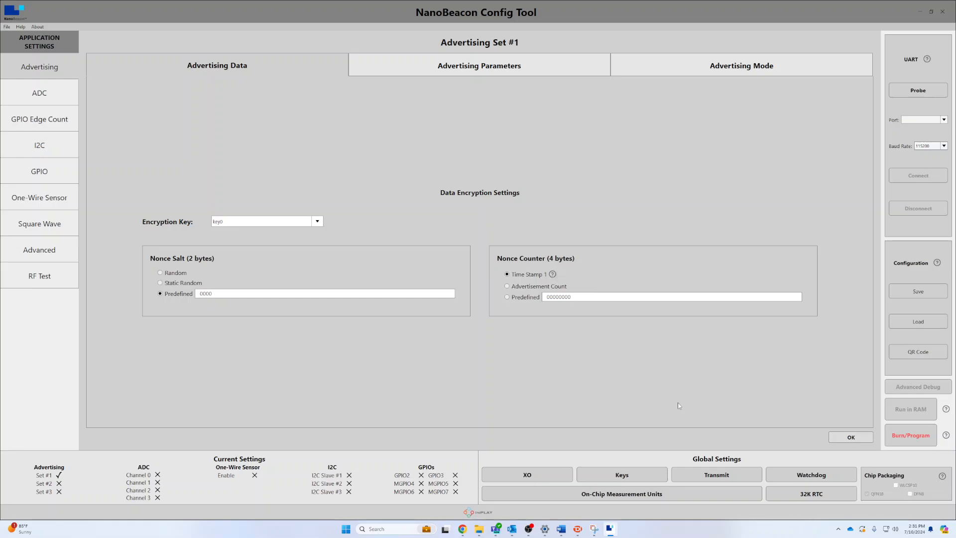
{"action": "left_click", "coordinate": [859, 437]}
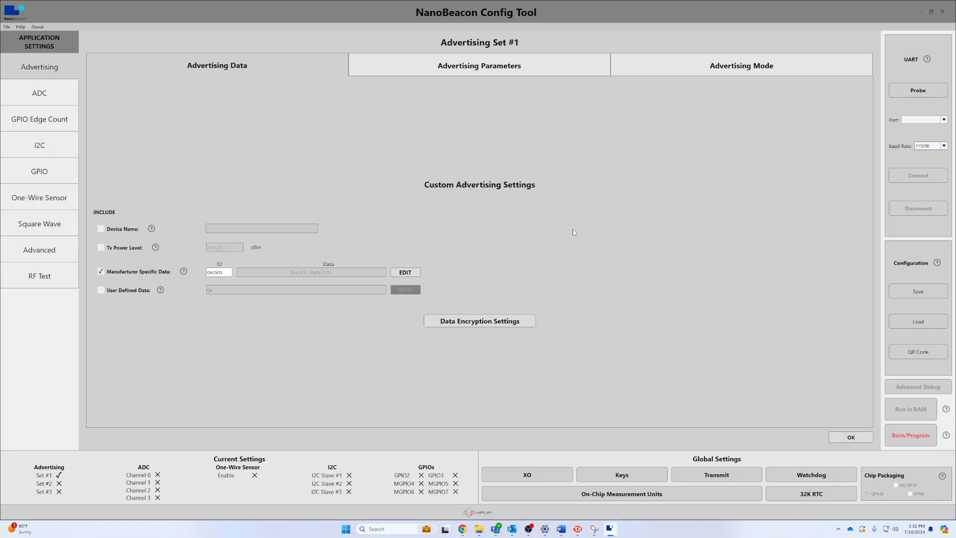
Step: Review the advertising parameters and try the static address options Generated By PC Tool, User Input and Random Generated When Chip Coldboot
{"action": "left_click", "coordinate": [437, 63]}
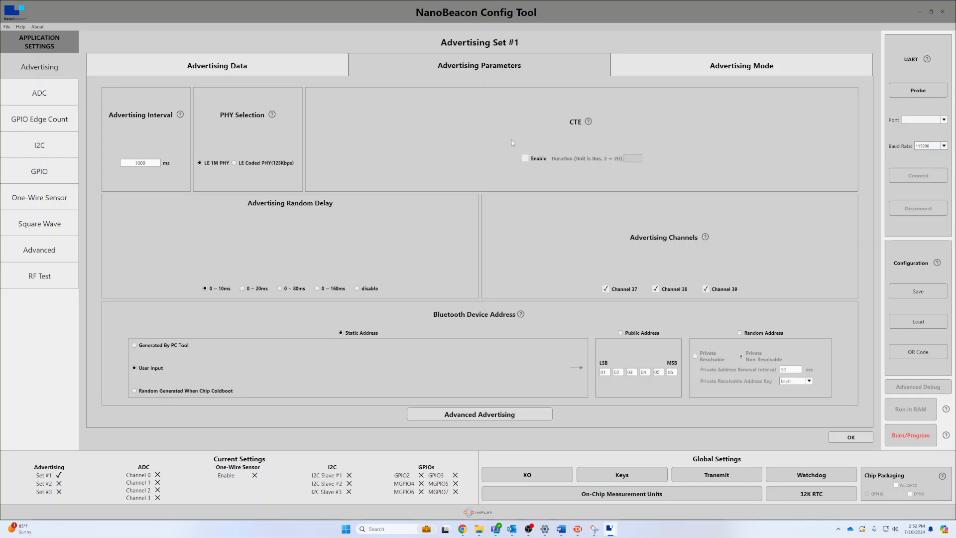
{"action": "mouse_move", "coordinate": [585, 126]}
{"action": "left_click", "coordinate": [177, 348]}
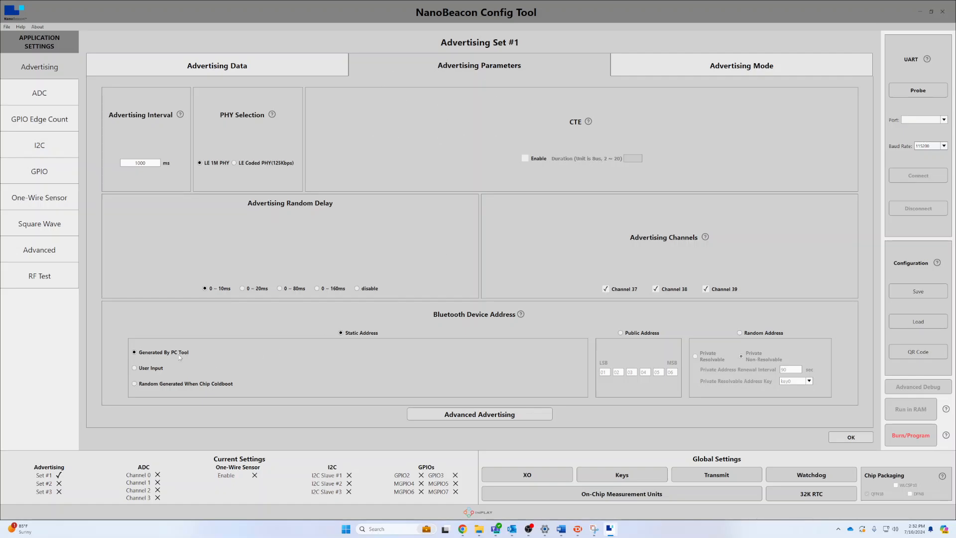
{"action": "left_click", "coordinate": [147, 372]}
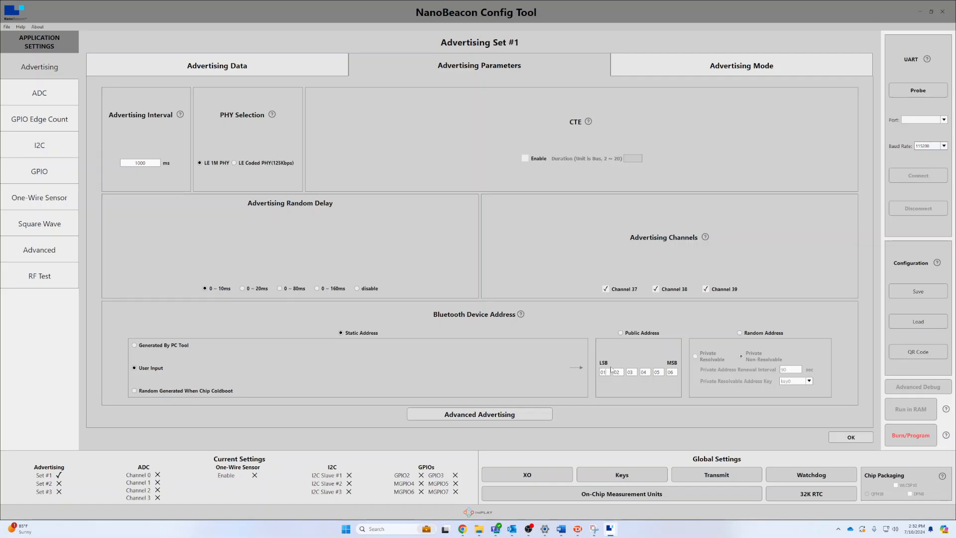
{"action": "left_click", "coordinate": [146, 391]}
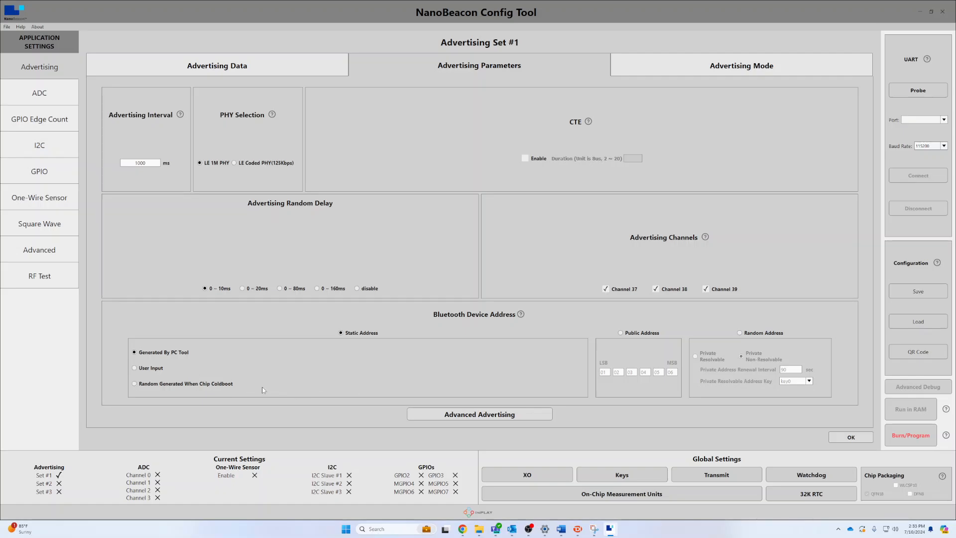
Step: Try the Random Address type with Private Resolvable and set the Bluetooth device address to Public Address
{"action": "left_click", "coordinate": [630, 335]}
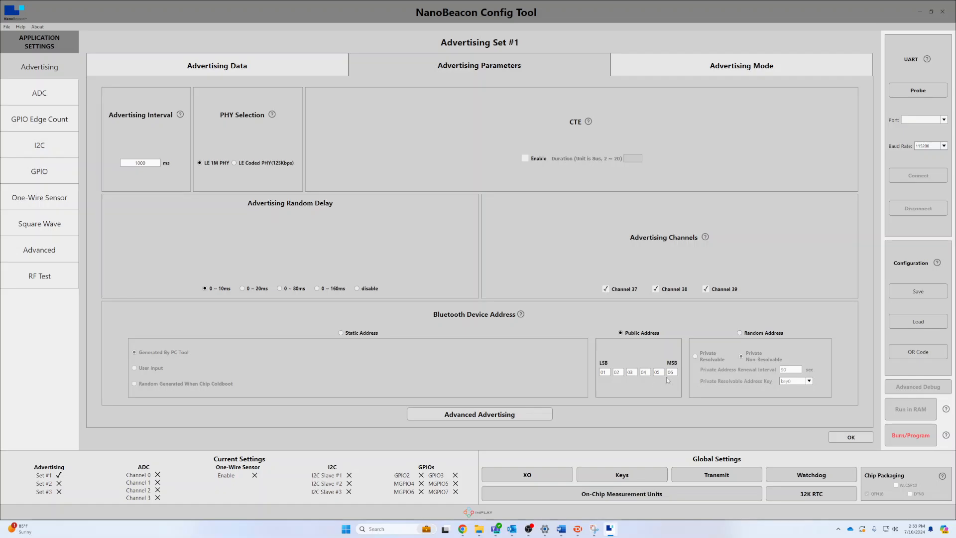
{"action": "left_click", "coordinate": [764, 333]}
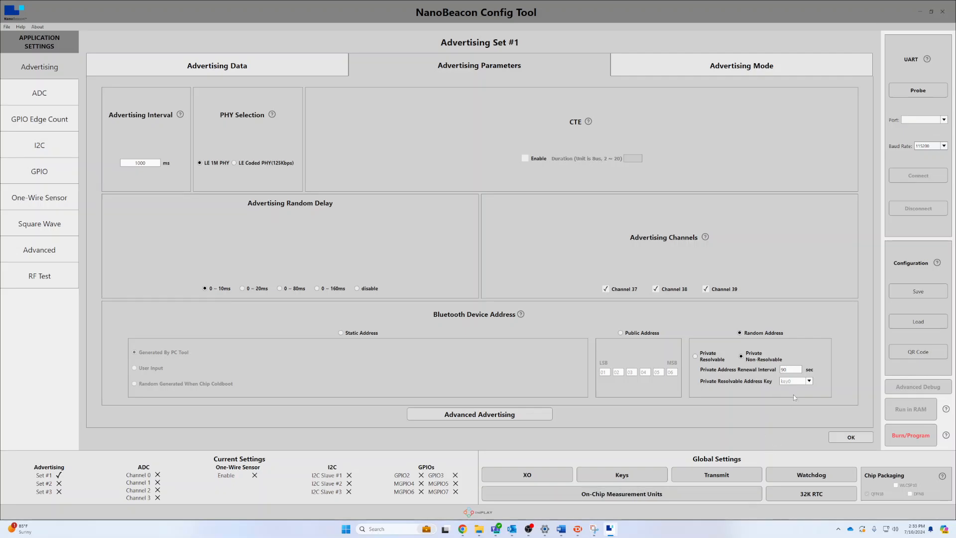
{"action": "left_click", "coordinate": [704, 358]}
{"action": "left_click", "coordinate": [791, 388]}
{"action": "left_click", "coordinate": [643, 335]}
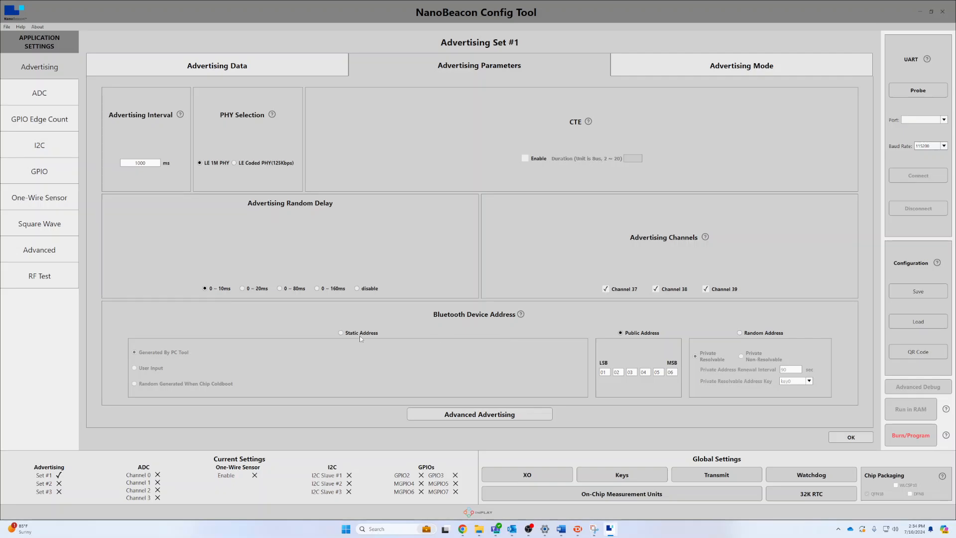
Step: Review the advanced advertising parameters and return to the advertising parameters of Set #1
{"action": "left_click", "coordinate": [480, 414]}
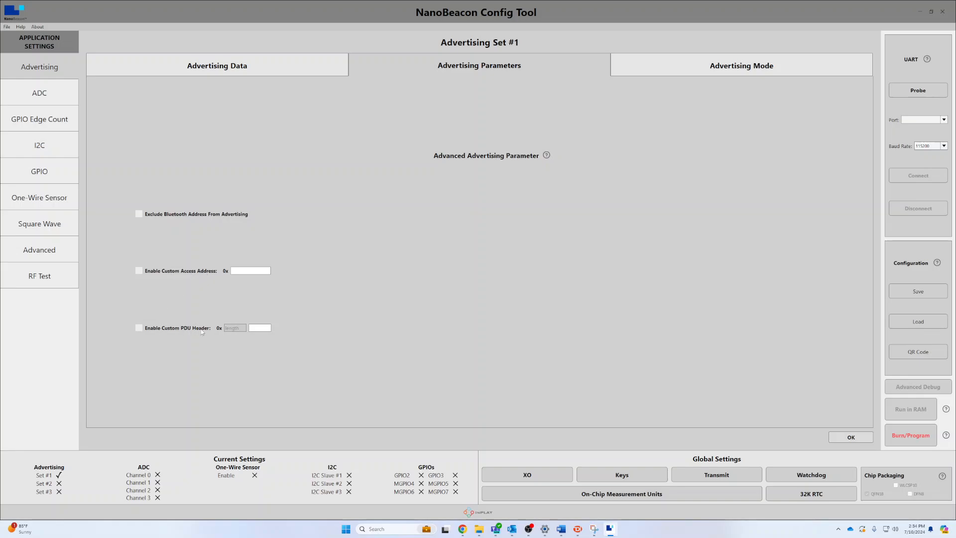
{"action": "left_click", "coordinate": [848, 437]}
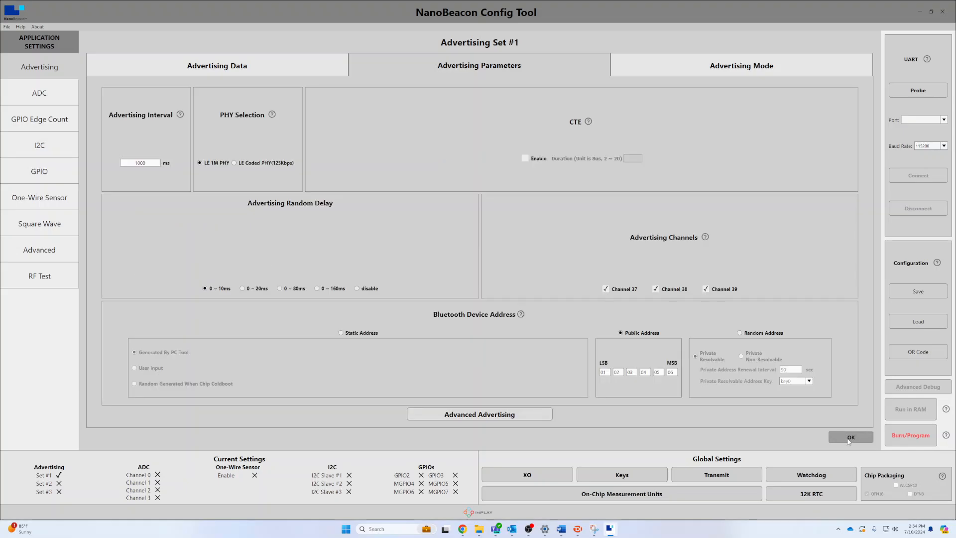
Step: Try Triggered Advertising with its event count reset and recurrence options, and switch the mode back to Continuous Advertising
{"action": "left_click", "coordinate": [757, 70]}
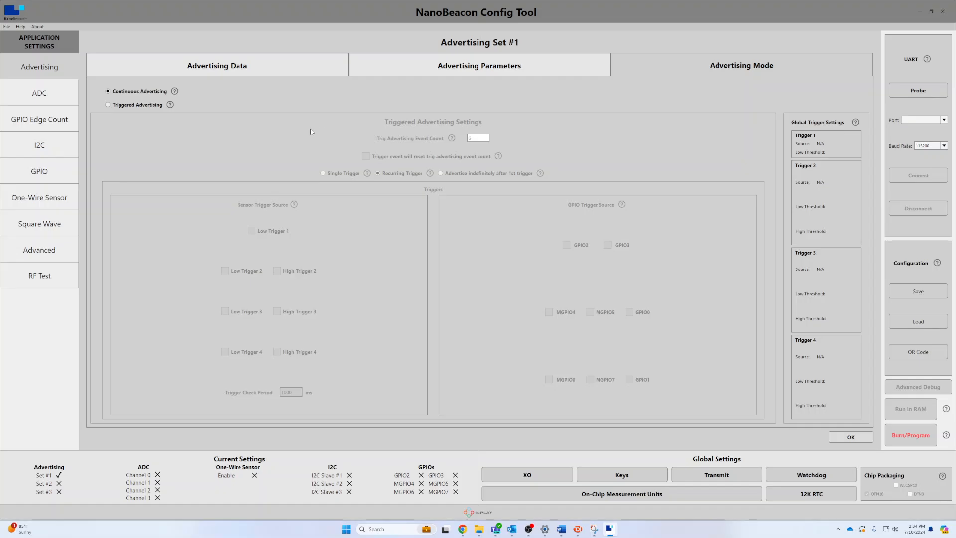
{"action": "left_click", "coordinate": [139, 105]}
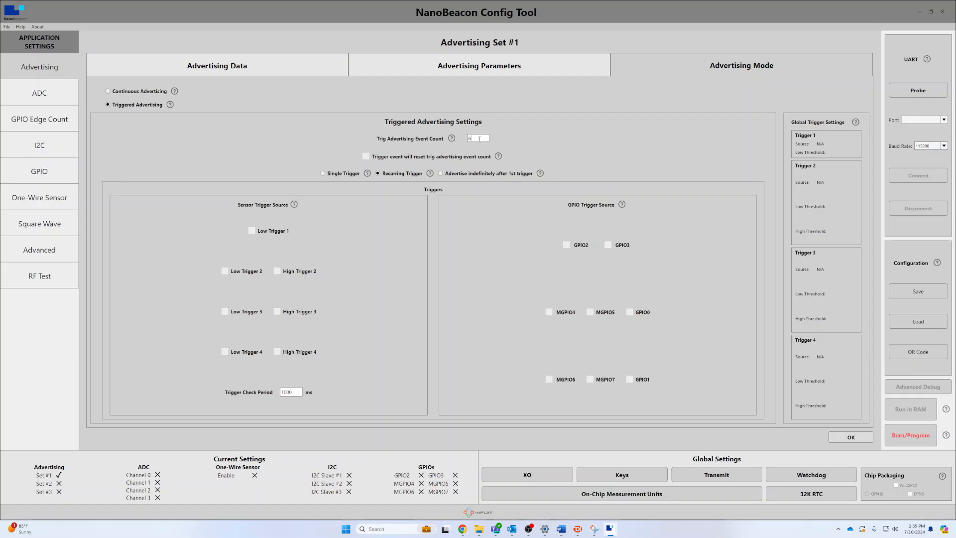
{"action": "left_click", "coordinate": [372, 156]}
{"action": "left_click", "coordinate": [389, 155]}
{"action": "left_click", "coordinate": [410, 176]}
{"action": "left_click", "coordinate": [108, 91]}
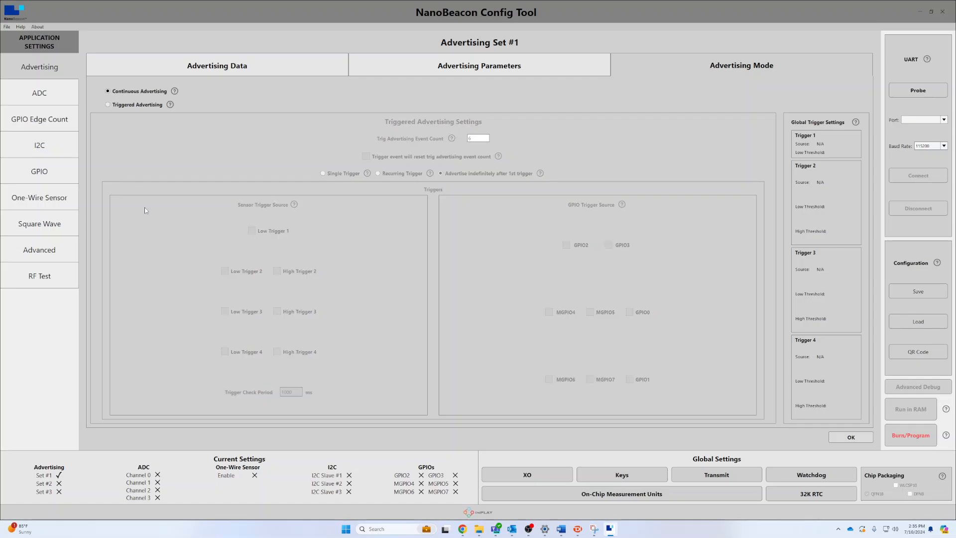
Step: Try accepting Triggered Advertising without a trigger source, restore Continuous Advertising and accept the settings of Set #1
{"action": "left_click", "coordinate": [150, 105]}
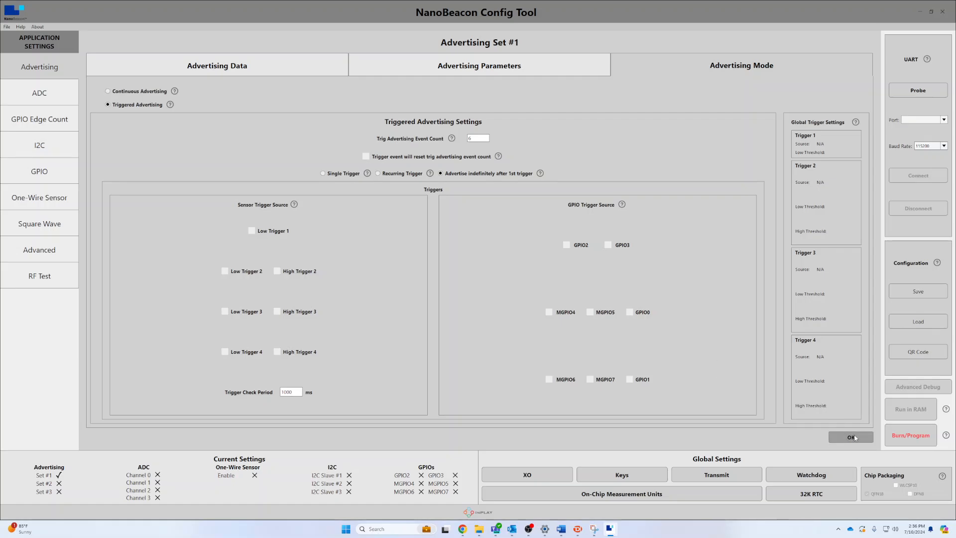
{"action": "left_click", "coordinate": [852, 437]}
{"action": "left_click", "coordinate": [539, 278]}
{"action": "left_click", "coordinate": [144, 92]}
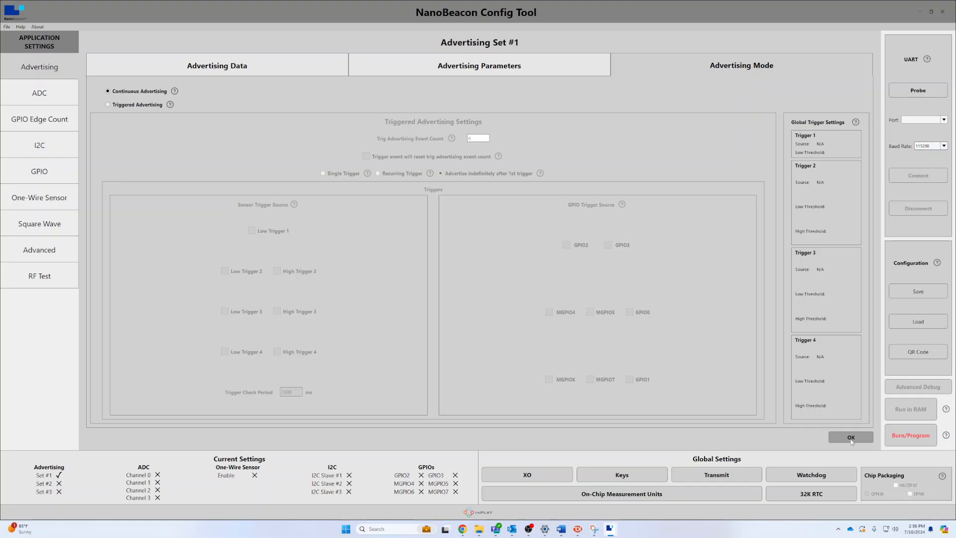
{"action": "left_click", "coordinate": [850, 437]}
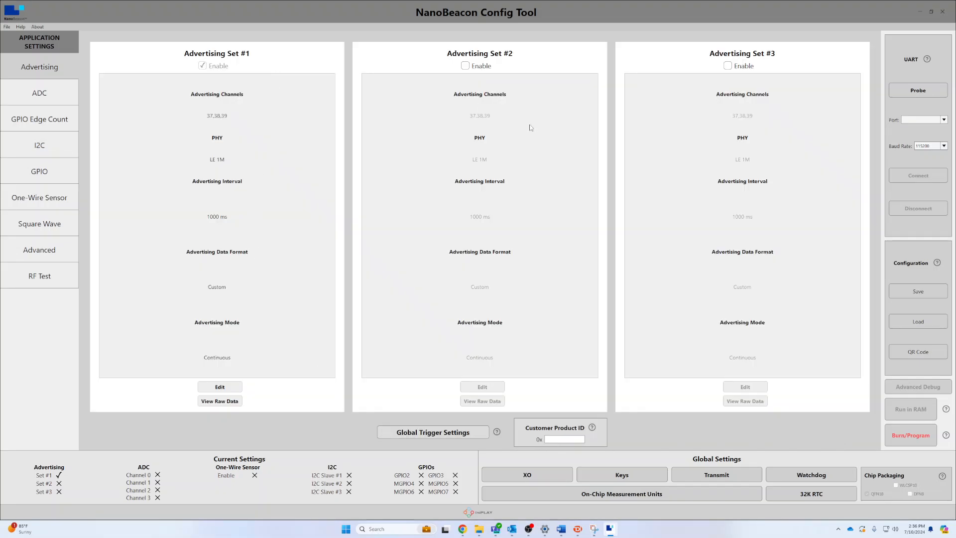
Step: Open the global trigger settings and examine the source options offered for Triggers 1 to 4
{"action": "left_click", "coordinate": [457, 433]}
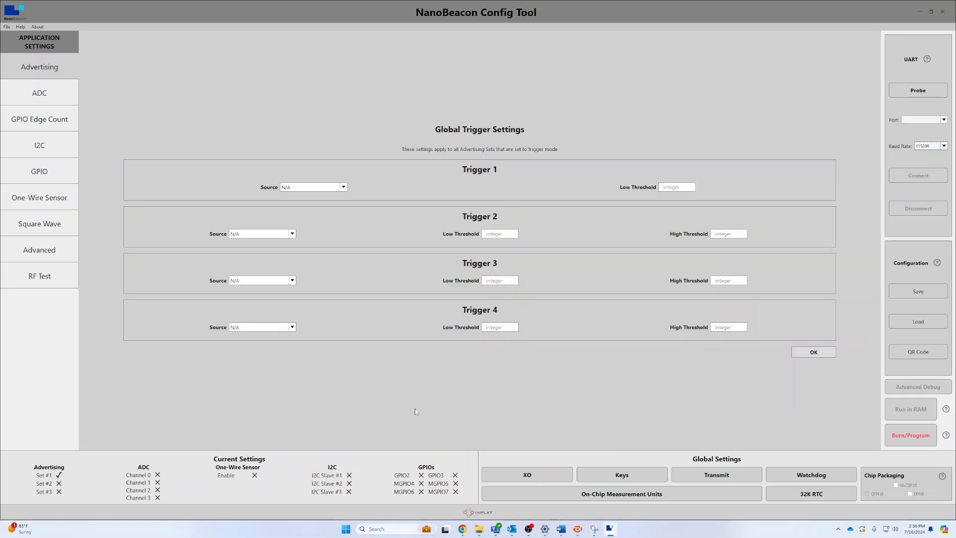
{"action": "left_click", "coordinate": [331, 187]}
{"action": "left_click", "coordinate": [331, 193]}
{"action": "left_click", "coordinate": [247, 235]}
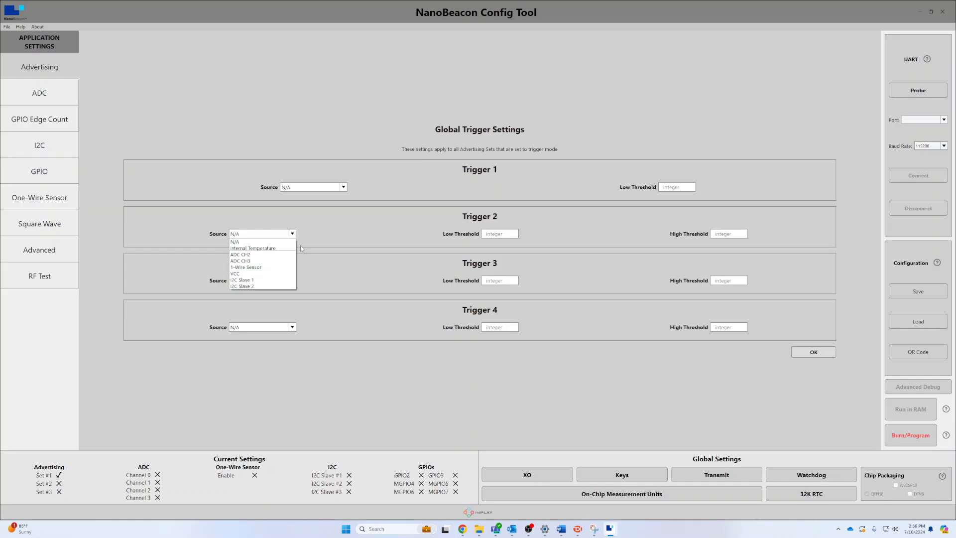
{"action": "left_click", "coordinate": [280, 242]}
{"action": "left_click", "coordinate": [268, 281]}
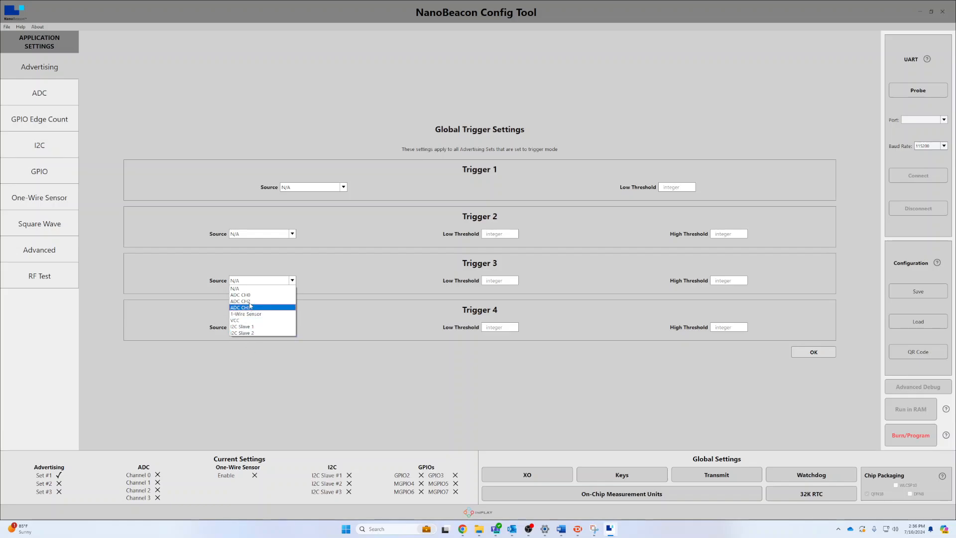
{"action": "left_click", "coordinate": [255, 283]}
{"action": "left_click", "coordinate": [268, 326]}
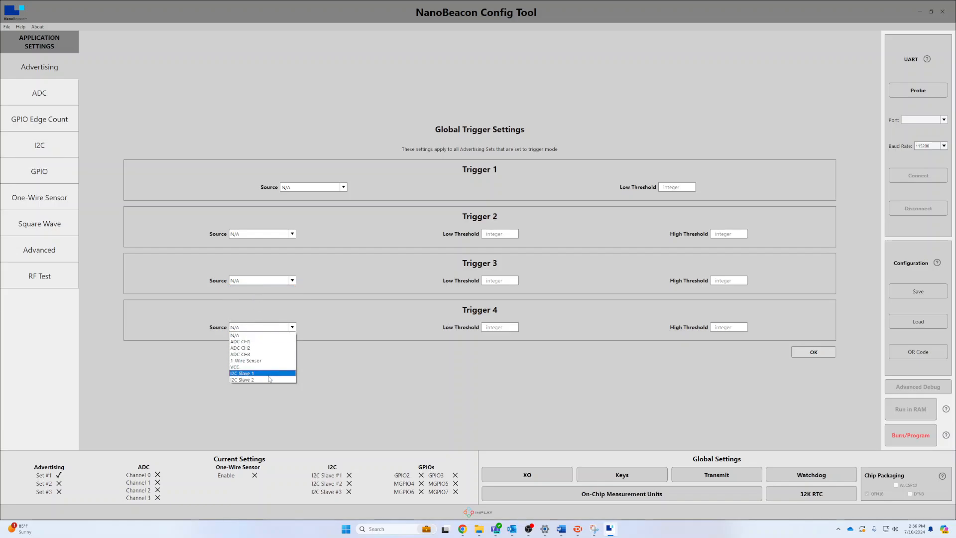
{"action": "left_click", "coordinate": [264, 331]}
{"action": "left_click", "coordinate": [314, 187]}
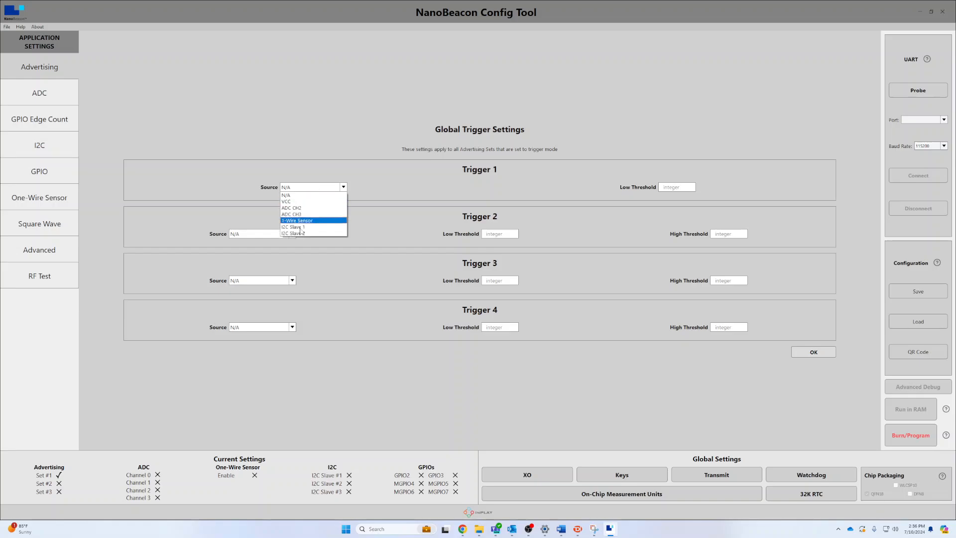
{"action": "left_click", "coordinate": [324, 194]}
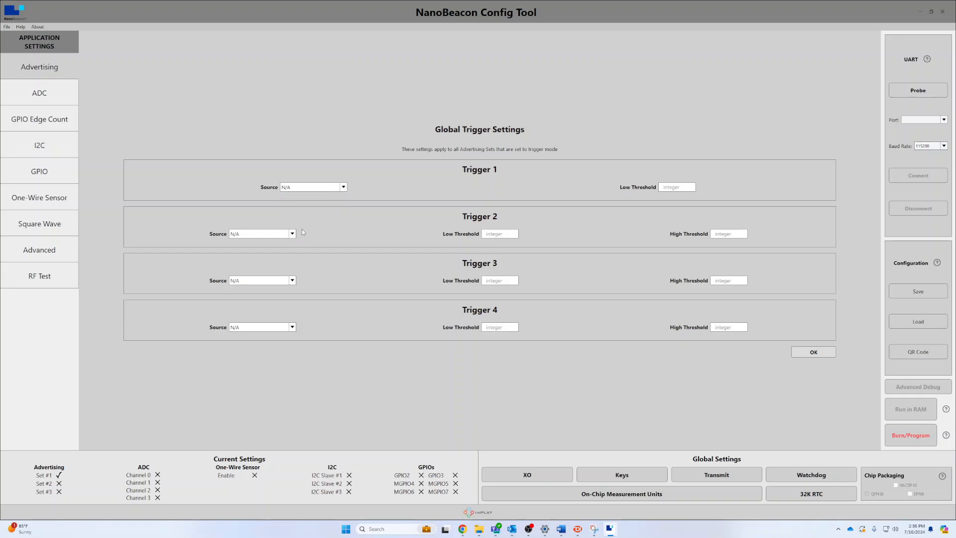
Step: Set Trigger 2's source to VCC and its low threshold to 100
{"action": "left_click", "coordinate": [256, 234]}
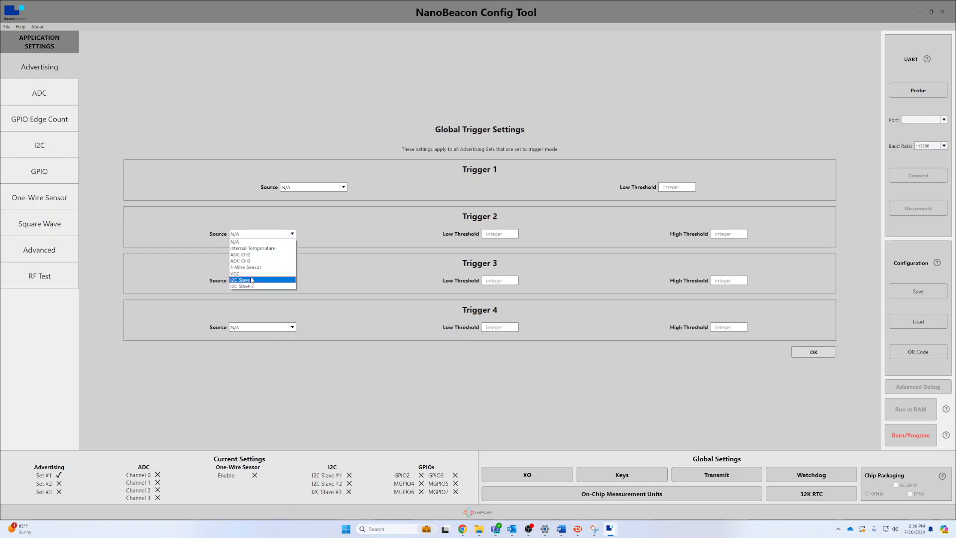
{"action": "left_click", "coordinate": [283, 275]}
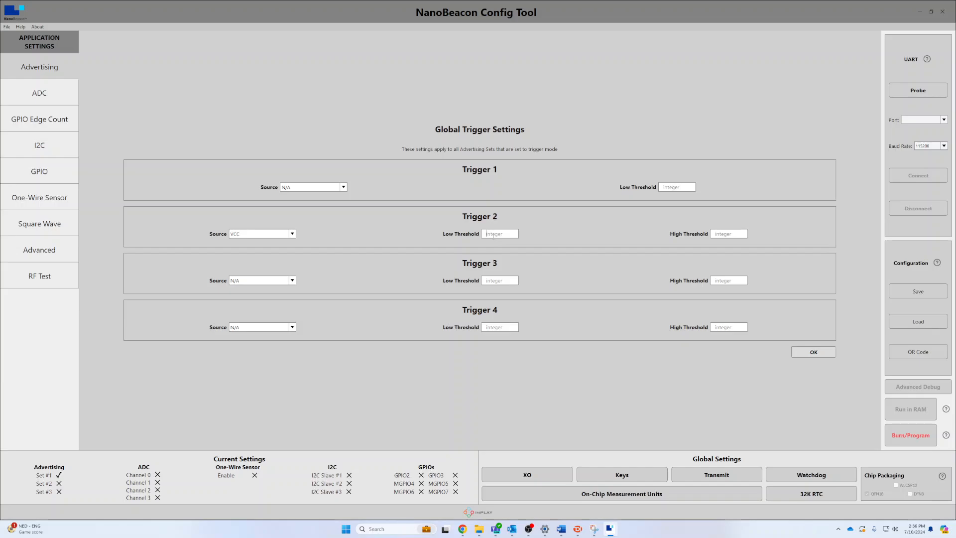
{"action": "type", "text": "100"}
Step: Check the on-chip VCC measurement unit in the global settings and return to the advertising sets overview
{"action": "left_click", "coordinate": [669, 493]}
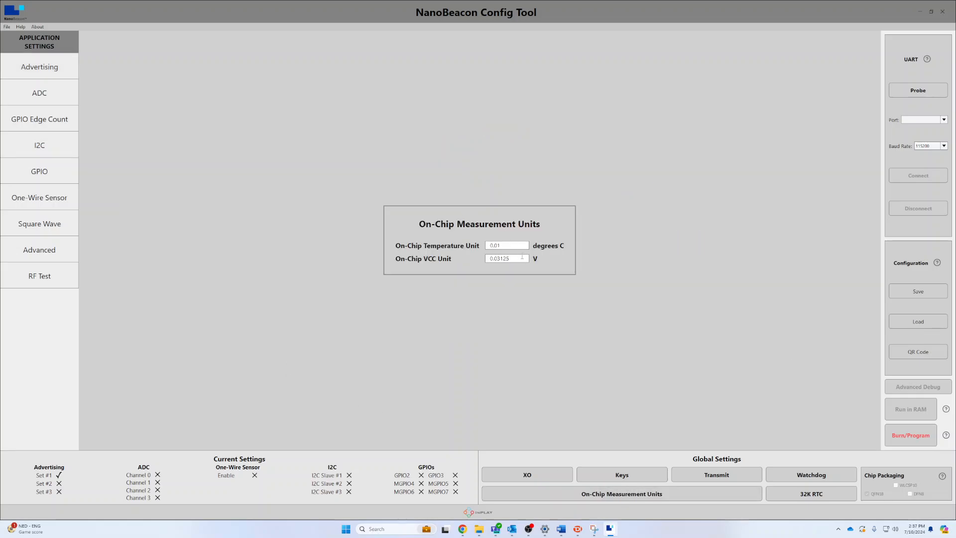
{"action": "left_click_drag", "start_coordinate": [511, 255], "coordinate": [488, 258]}
{"action": "left_click", "coordinate": [523, 260]}
{"action": "left_click", "coordinate": [41, 54]}
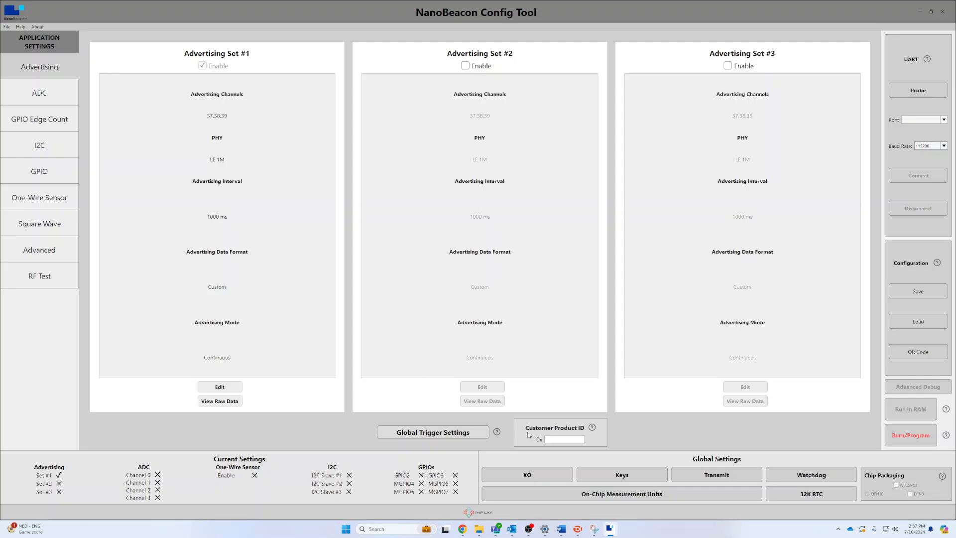
Step: Open the GPIO settings and examine the Digital IO options of GPIO2
{"action": "left_click", "coordinate": [43, 170]}
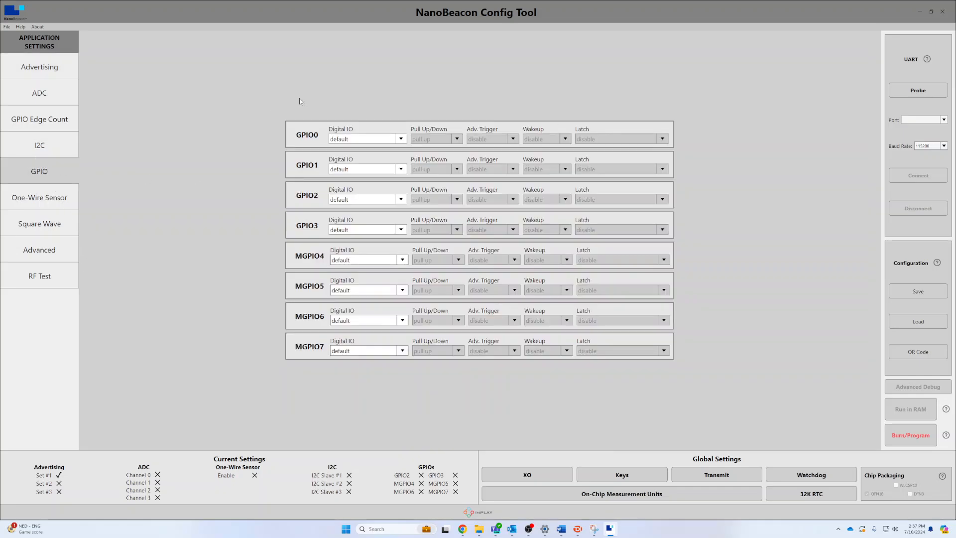
{"action": "left_click", "coordinate": [366, 199]}
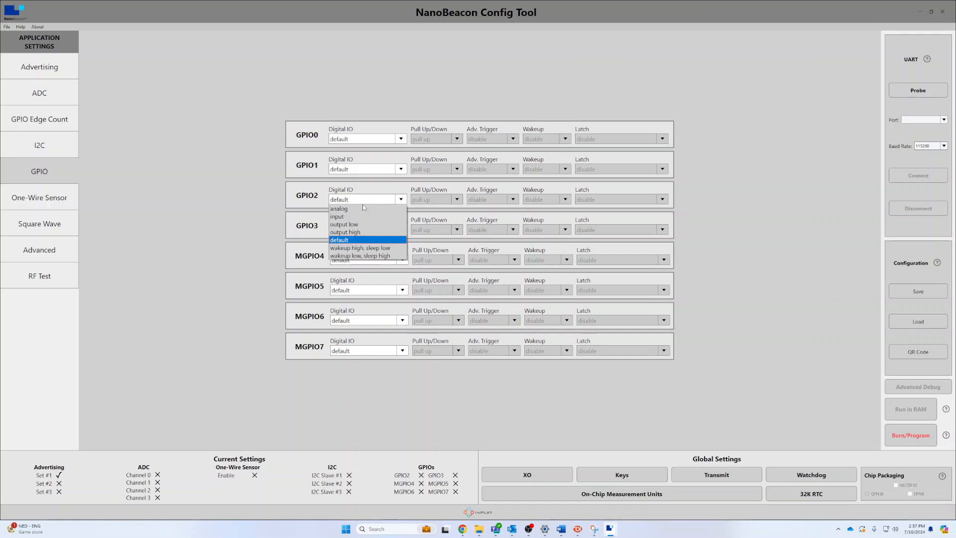
{"action": "left_click", "coordinate": [365, 203]}
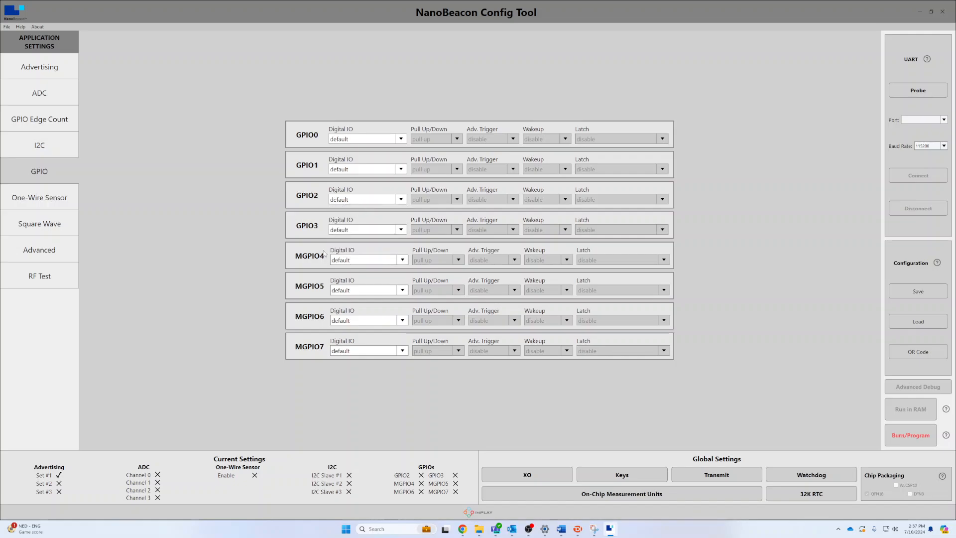
Step: Configure MGPIO4 as a digital input with pull up
{"action": "left_click", "coordinate": [384, 260]}
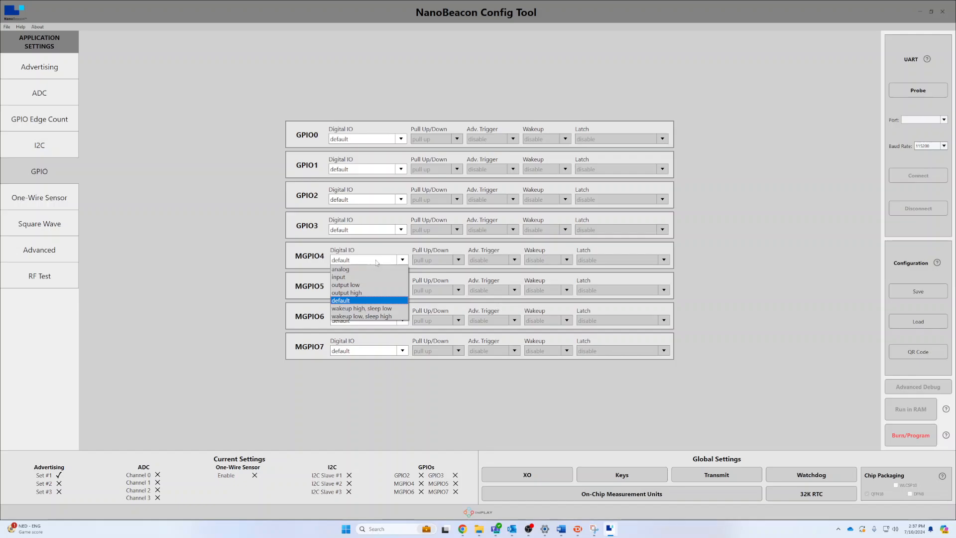
{"action": "left_click", "coordinate": [345, 278]}
{"action": "left_click", "coordinate": [450, 261]}
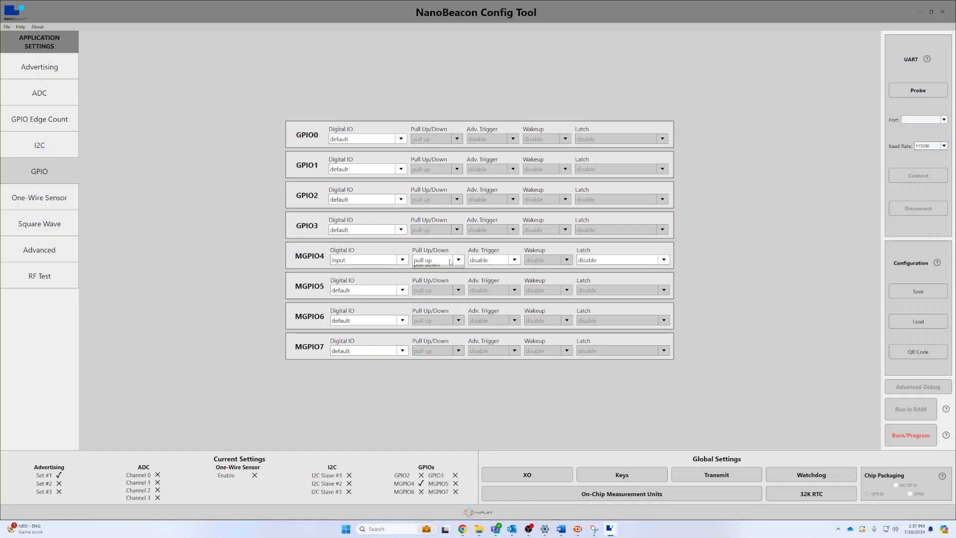
{"action": "left_click", "coordinate": [441, 266]}
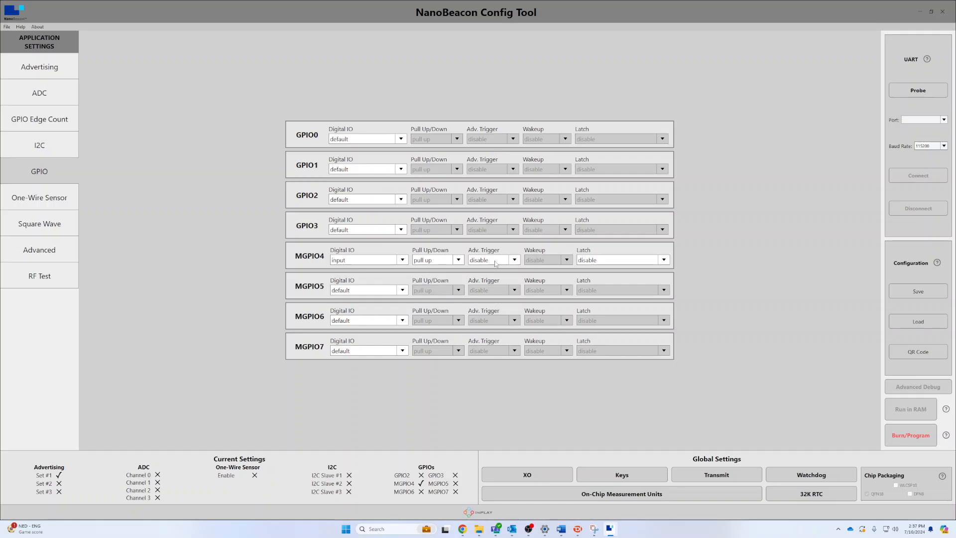
Step: Review the advertising trigger options of MGPIO4 and set its latch option to latch
{"action": "left_click", "coordinate": [495, 262]}
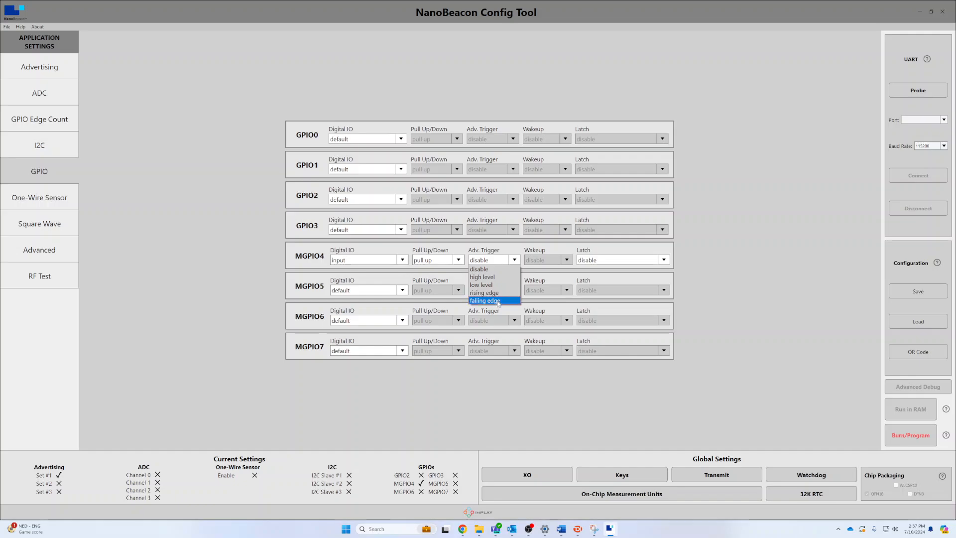
{"action": "left_click", "coordinate": [498, 260]}
{"action": "left_click", "coordinate": [661, 261]}
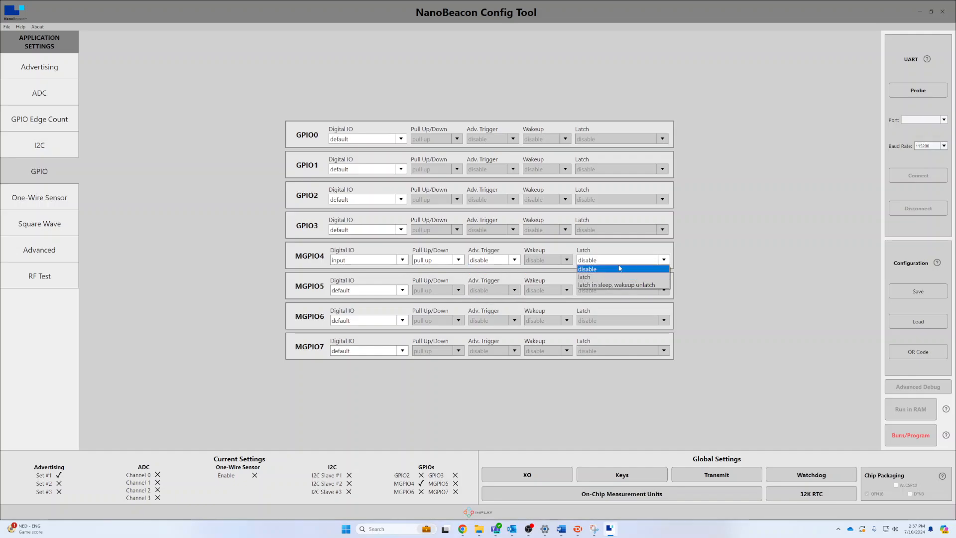
{"action": "left_click", "coordinate": [616, 262]}
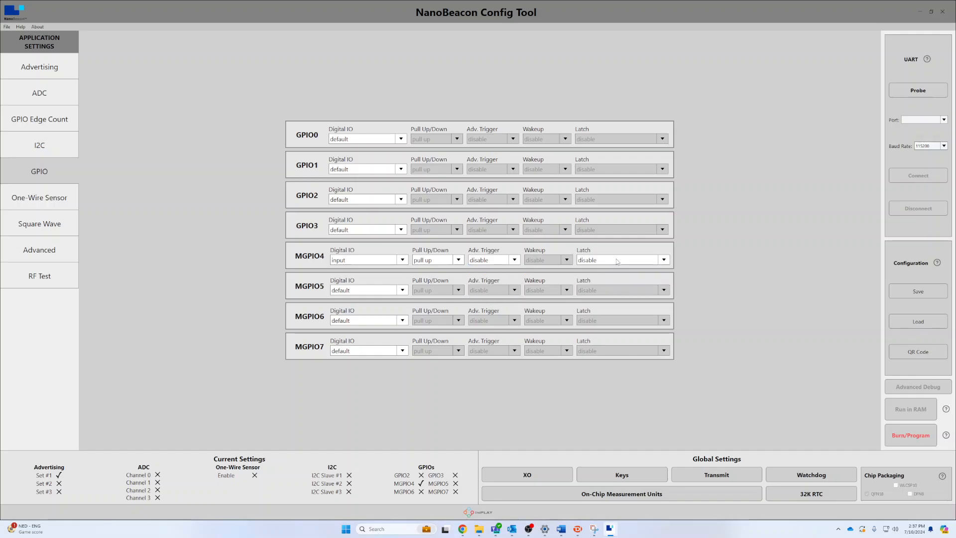
{"action": "left_click", "coordinate": [588, 262]}
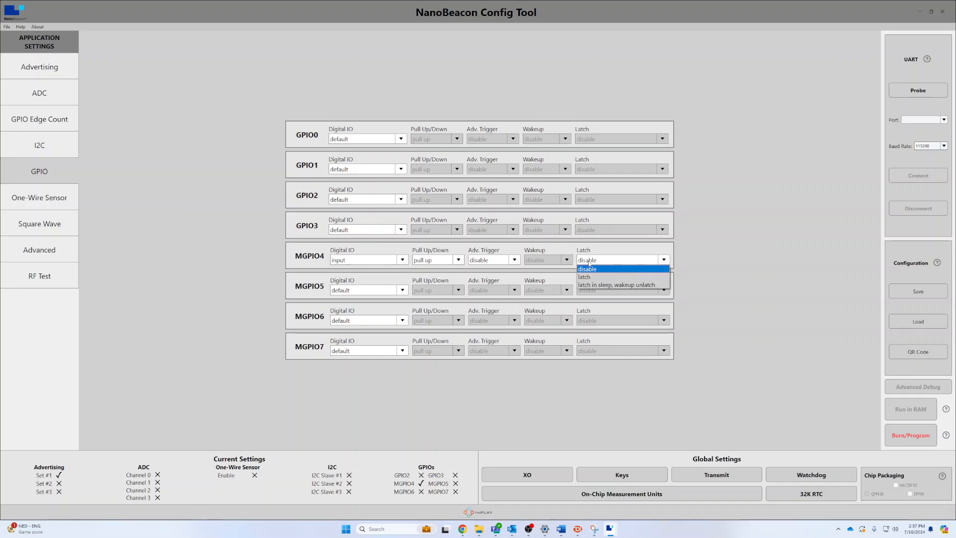
{"action": "key", "text": "Down"}
{"action": "key", "text": "Return"}
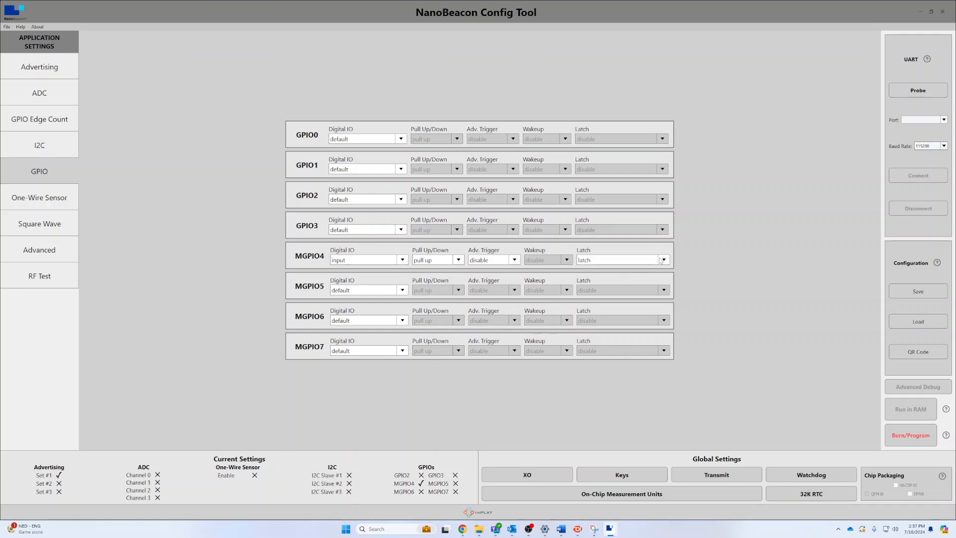
Step: Reset the Digital IO setting of MGPIO4 to default
{"action": "left_click", "coordinate": [332, 260]}
{"action": "left_click", "coordinate": [343, 300]}
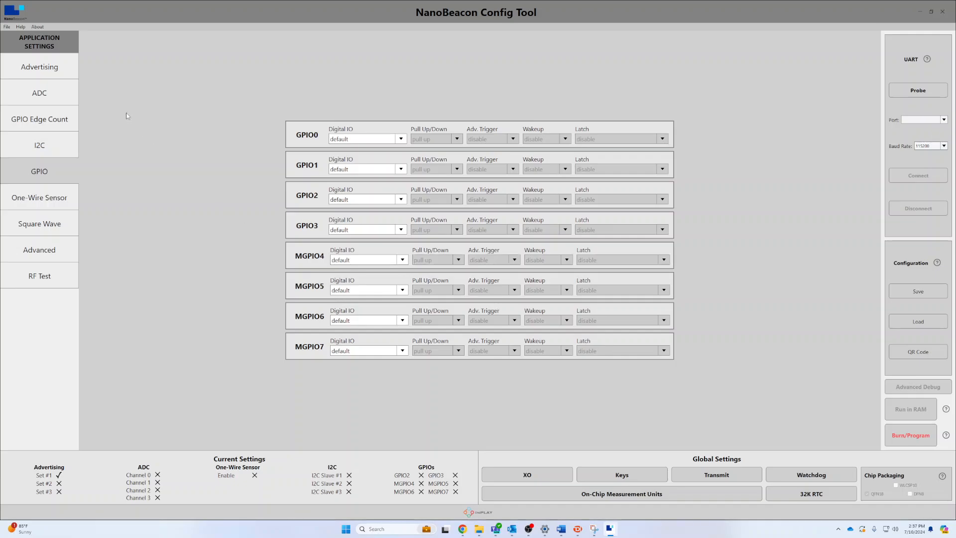
Step: Open the advertising parameters of Advertising Set #1 and switch its Bluetooth device address type to Static Address
{"action": "left_click", "coordinate": [29, 70]}
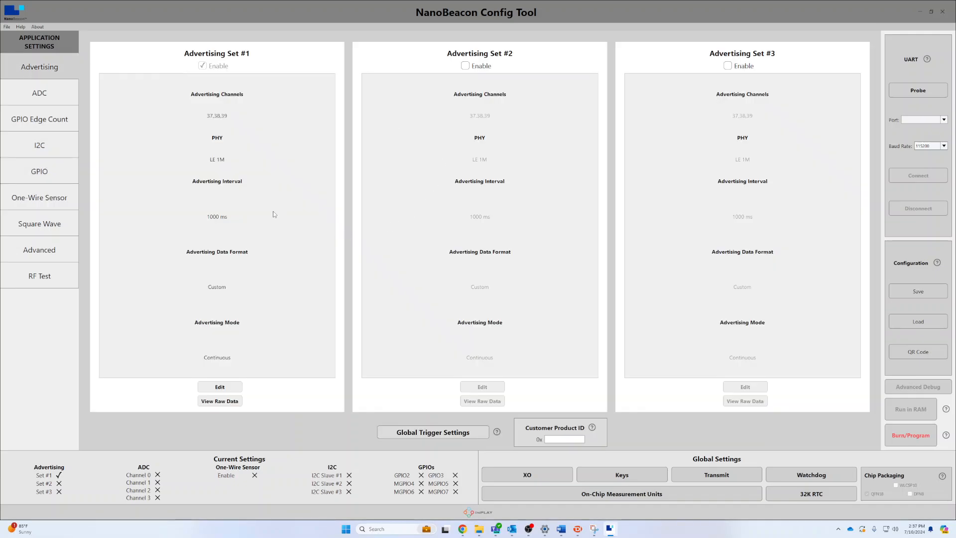
{"action": "left_click", "coordinate": [230, 387]}
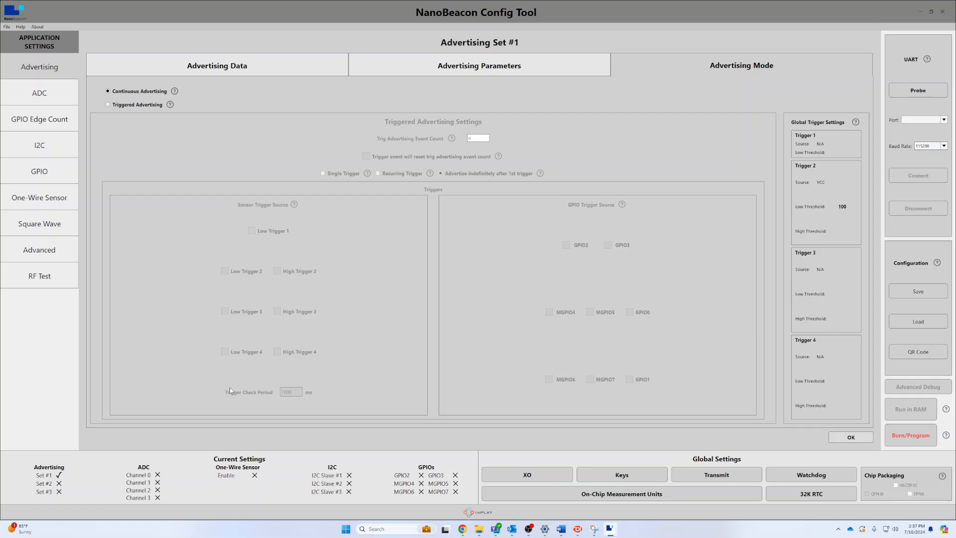
{"action": "left_click", "coordinate": [465, 67]}
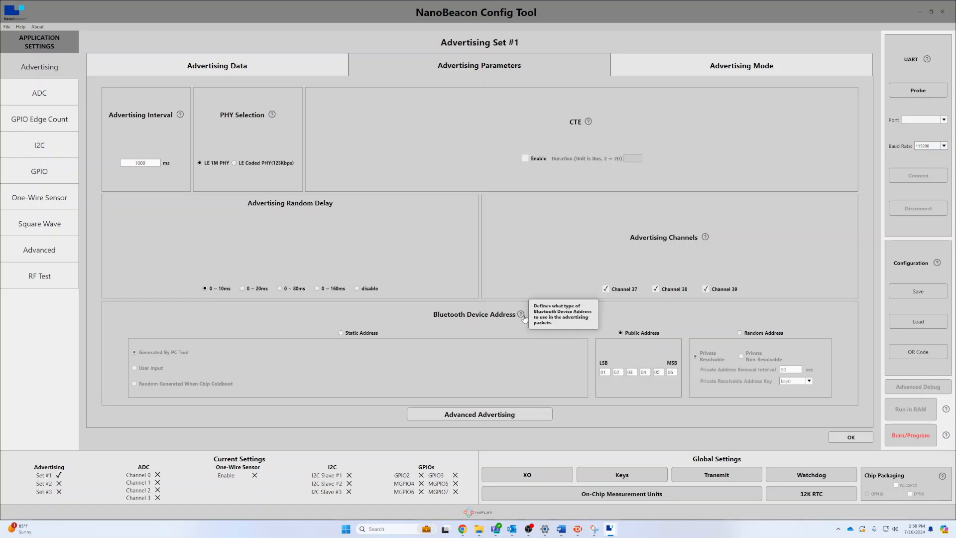
{"action": "left_click", "coordinate": [341, 332]}
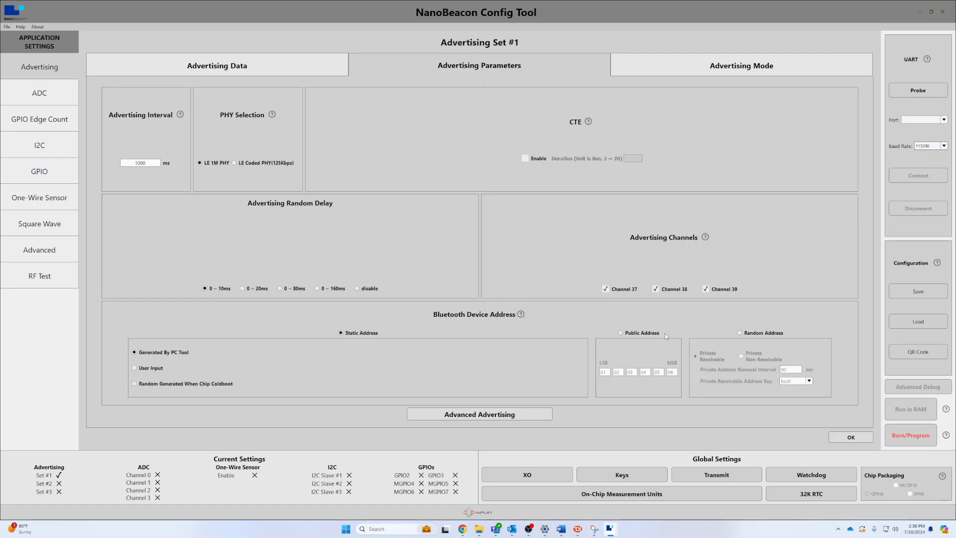
{"action": "left_click", "coordinate": [736, 333]}
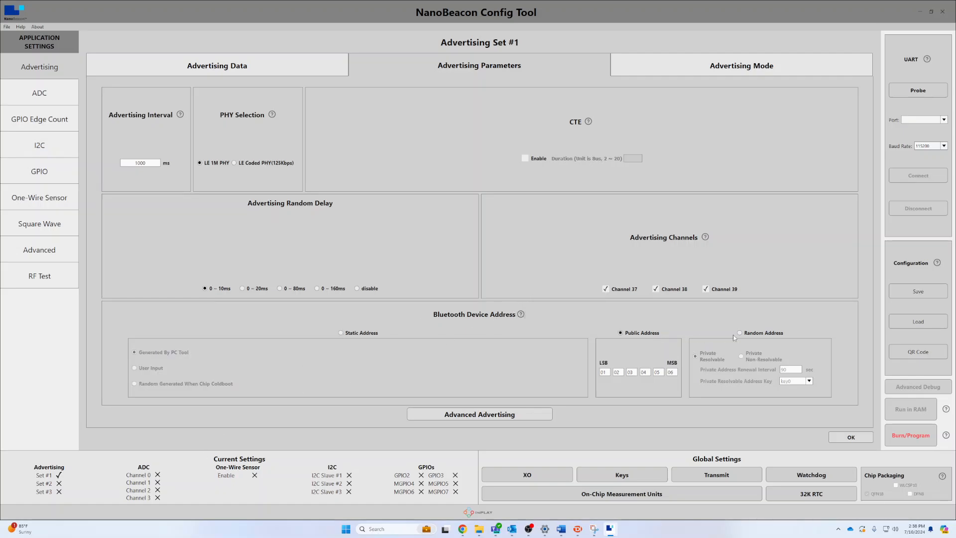
{"action": "left_click", "coordinate": [362, 333]}
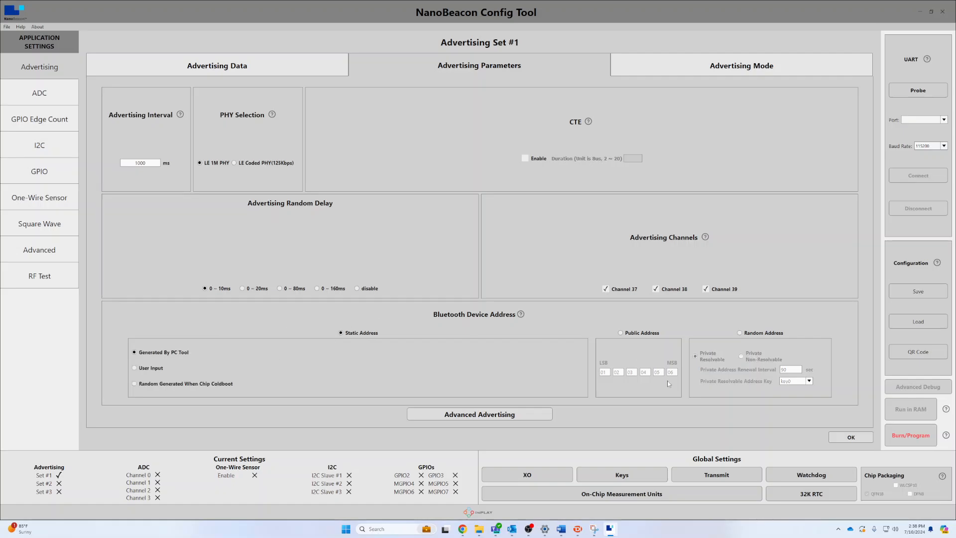